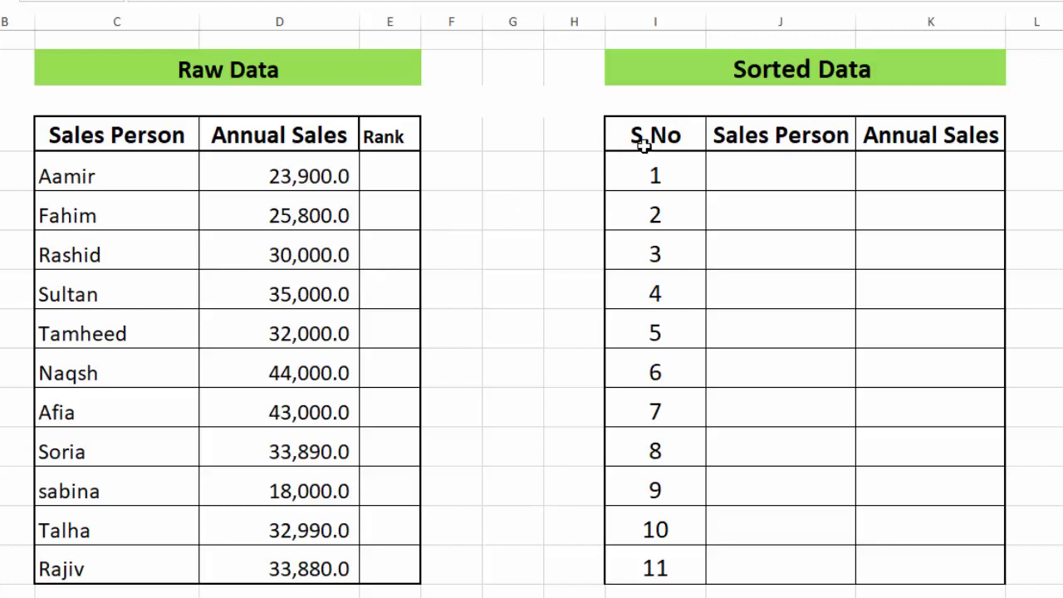
Rank the annual sales in the Rank column with =RANK(D5,$D$5:$D$15) in E5, filled down to E15
left_click(742, 164)
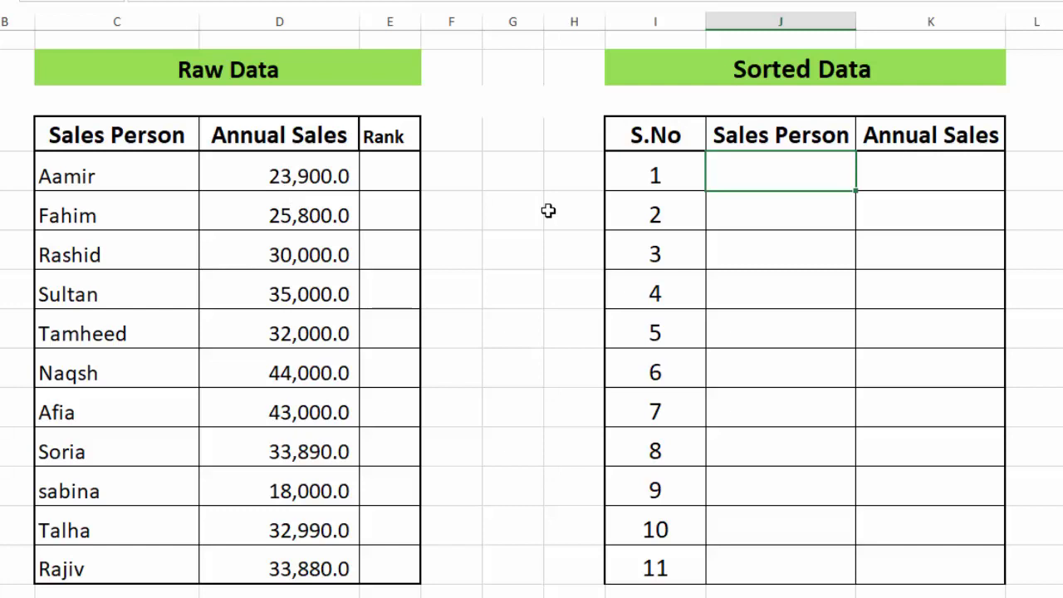
left_click(400, 177)
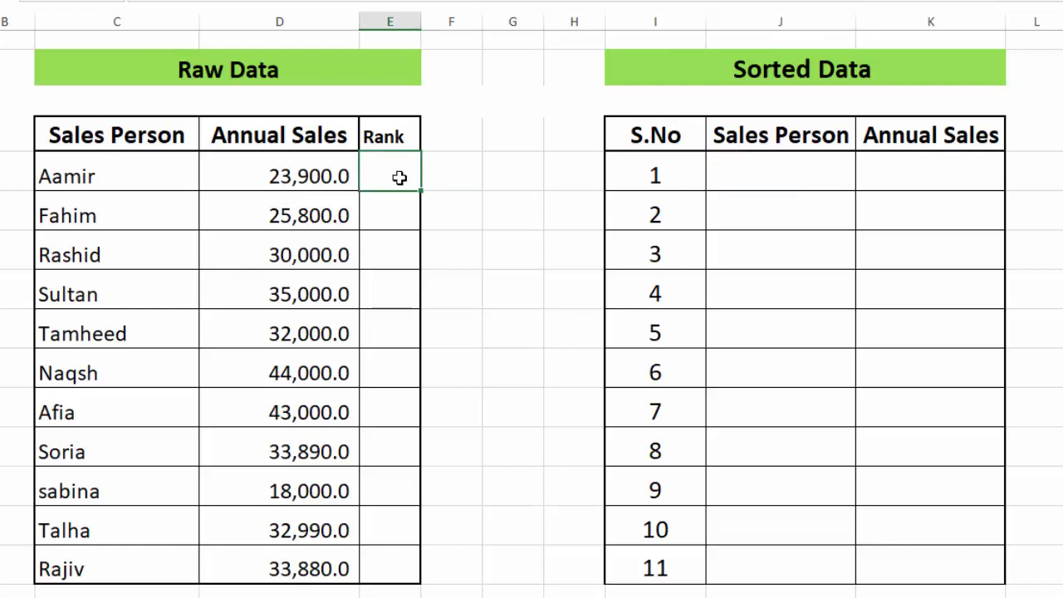
type("=Rank")
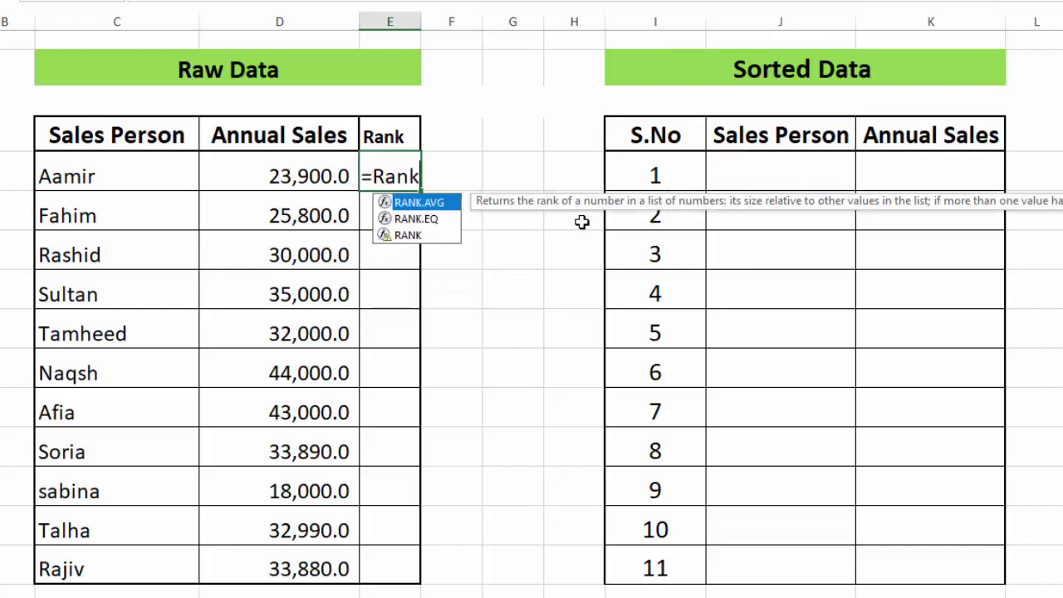
type("(")
left_click(280, 172)
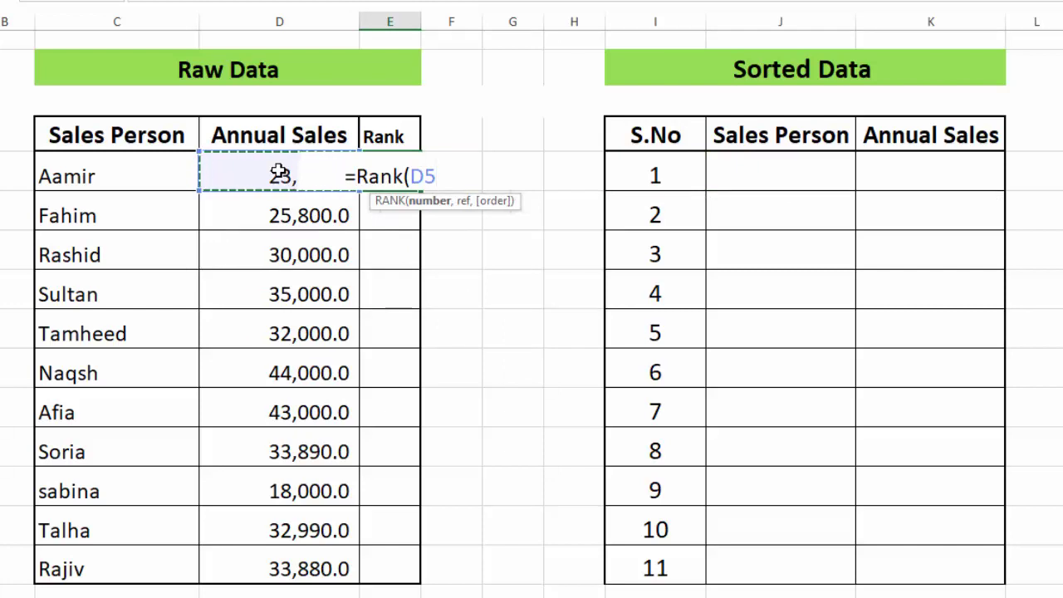
type(",")
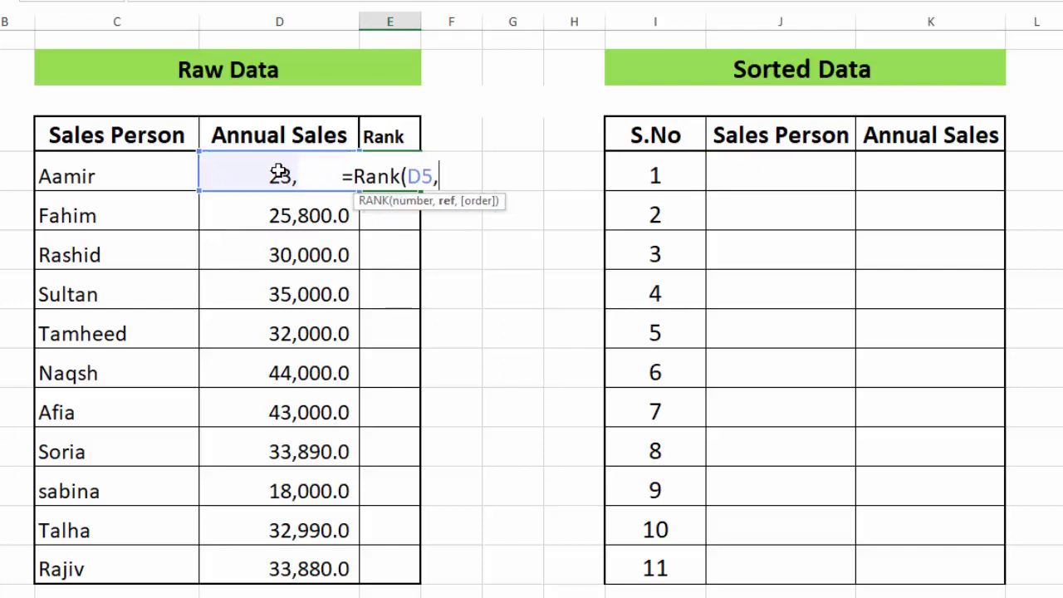
left_click_drag(279, 172, 295, 564)
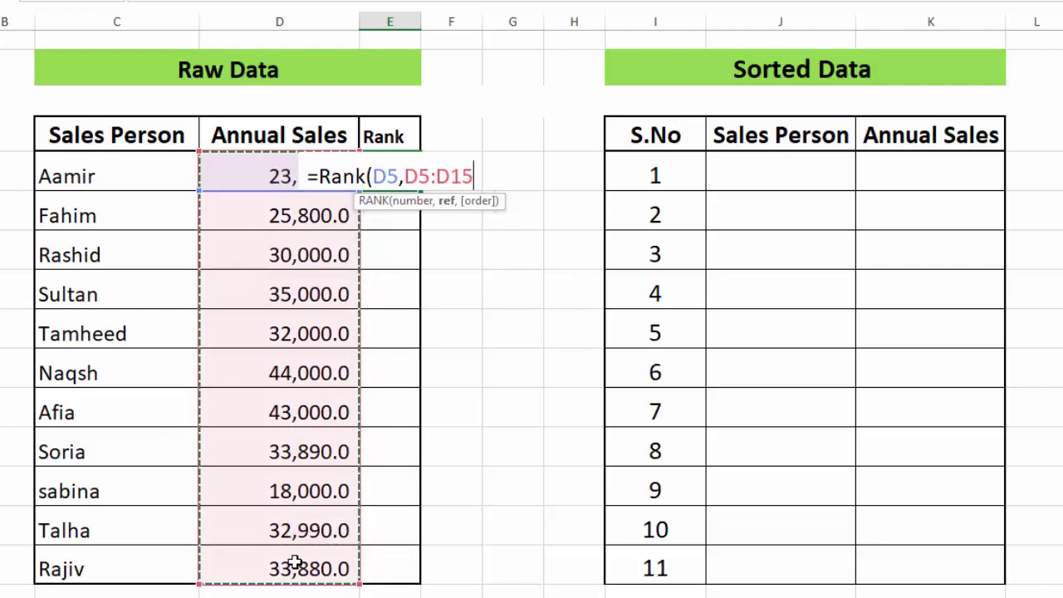
key("F4")
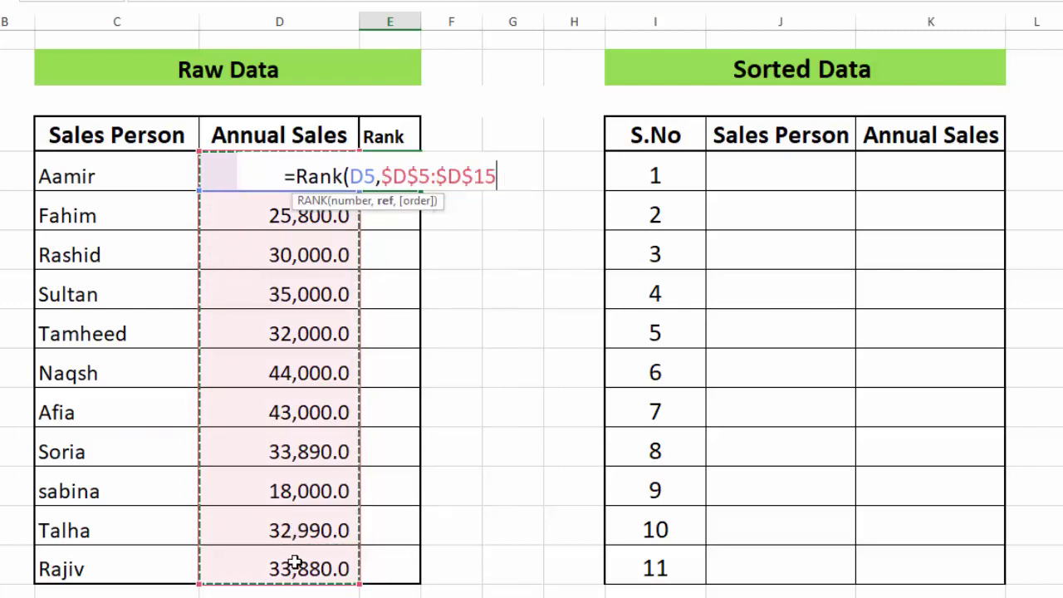
type(")")
key("Return")
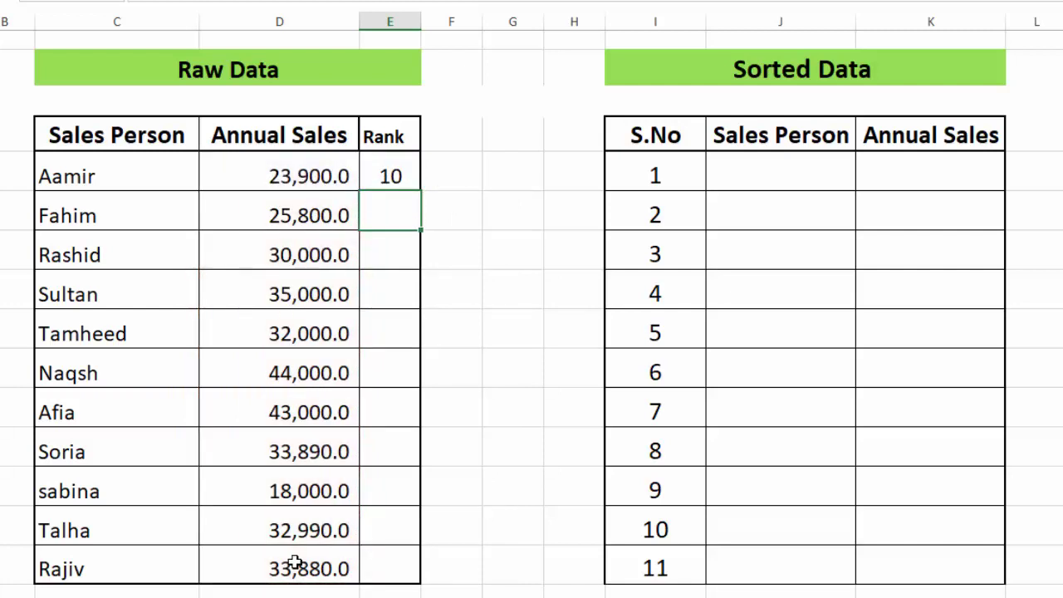
left_click(383, 183)
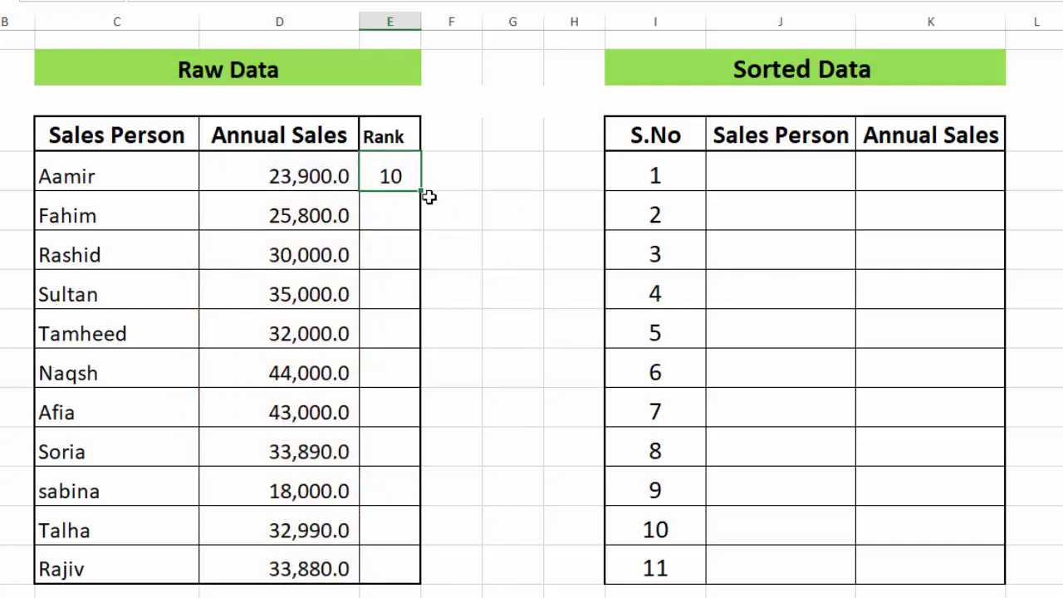
double_click(423, 192)
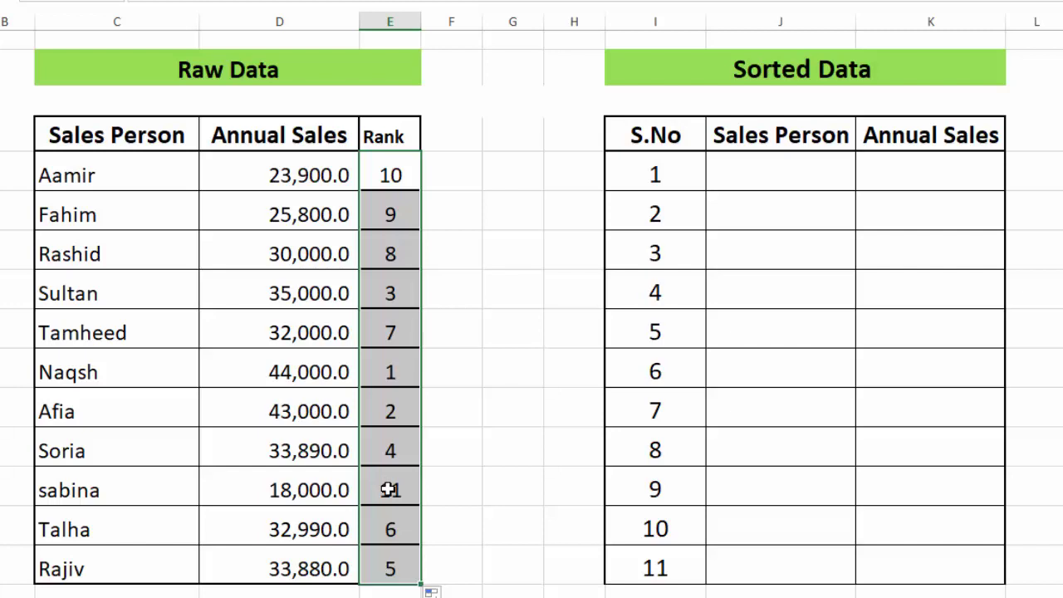
Start an INDEX formula in J5 of the sorted table, using the raw data range $C$4:$E$15 as its array
left_click(774, 174)
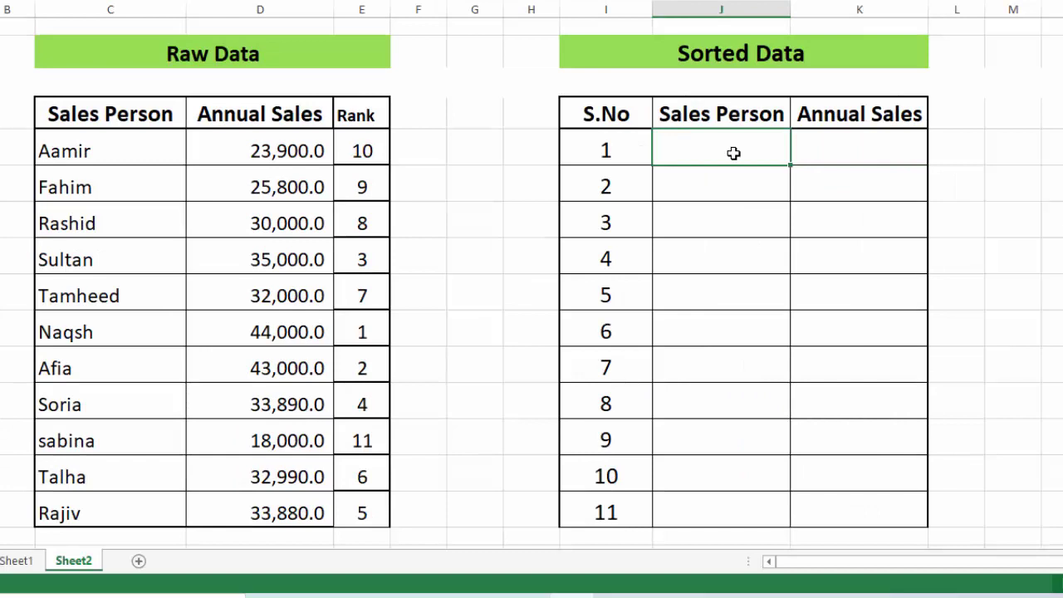
type("=INDEX(")
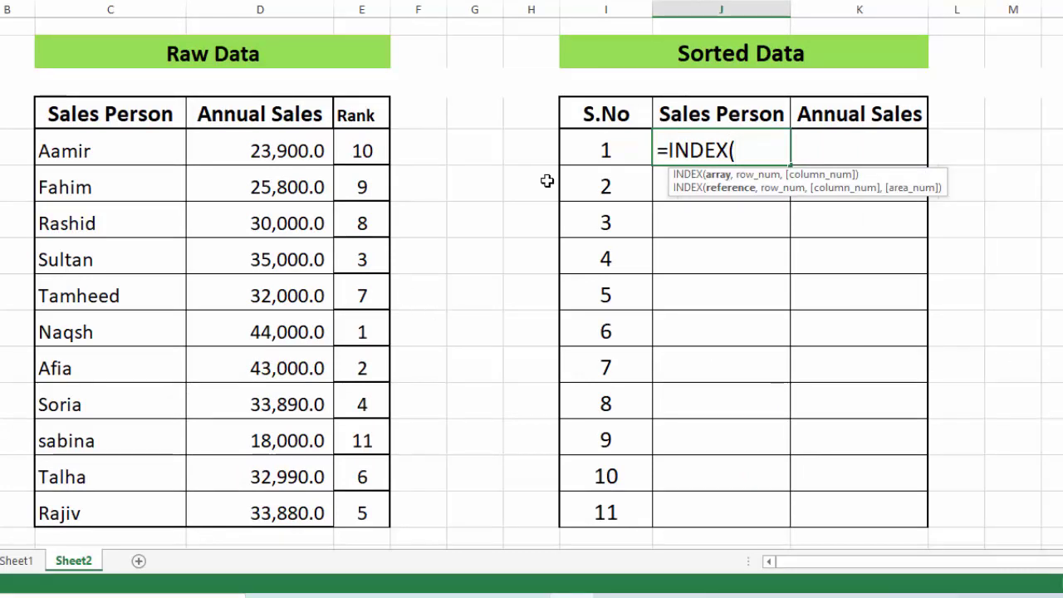
left_click_drag(91, 111, 354, 503)
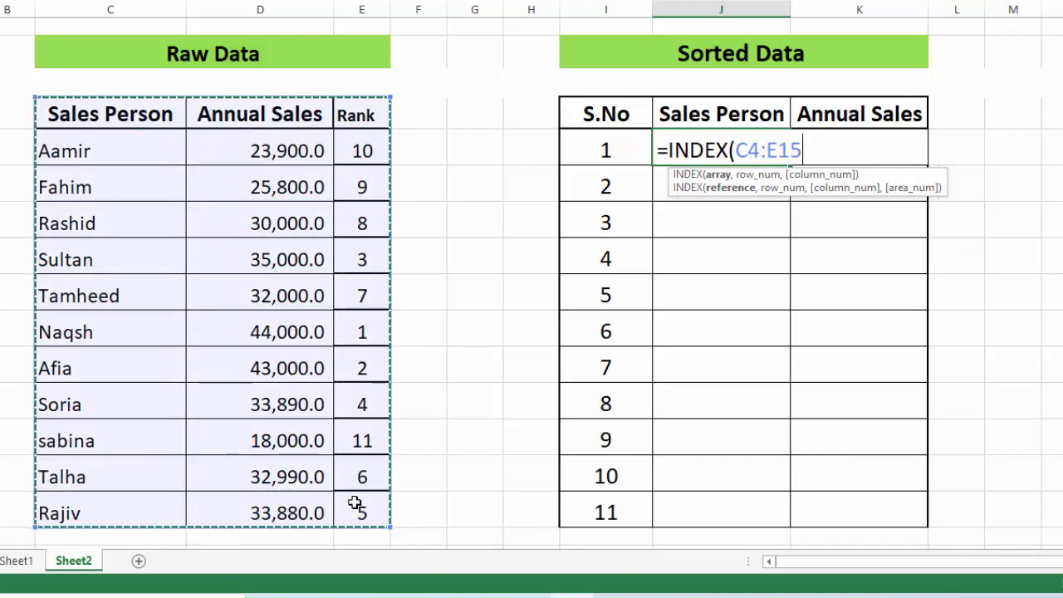
key("F4")
type(",")
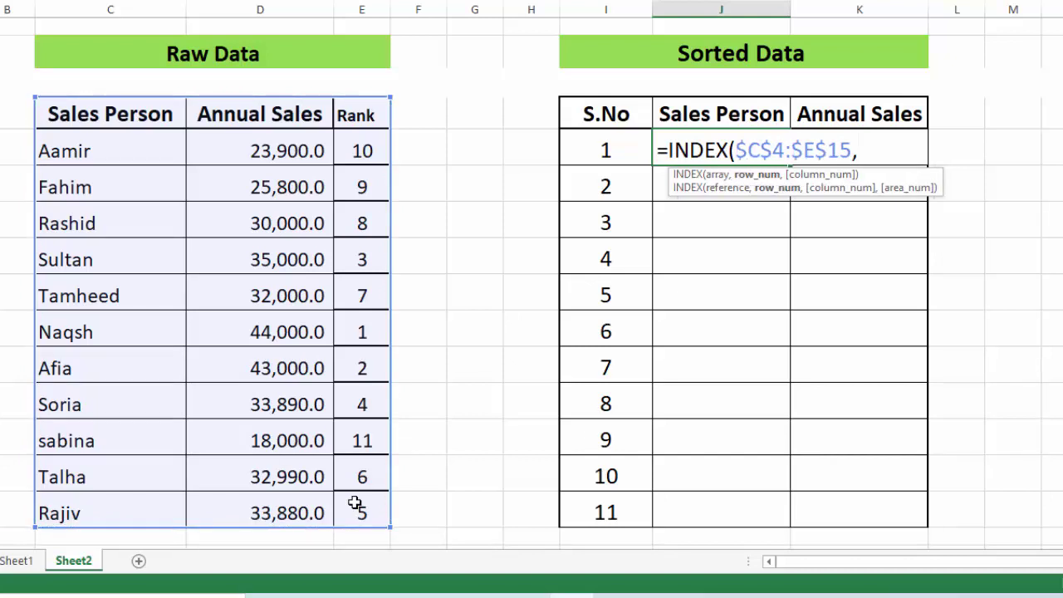
Nest a MATCH function as the row argument, looking up I5 in $C$4:$E$15 with an exact match (0)
type("MATCH(")
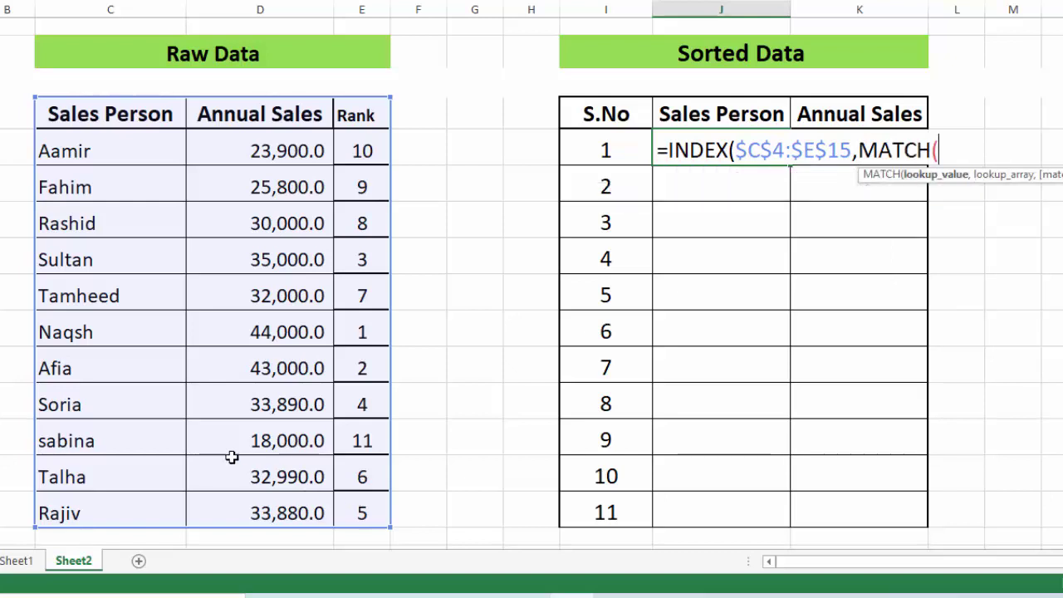
left_click(611, 151)
type(",")
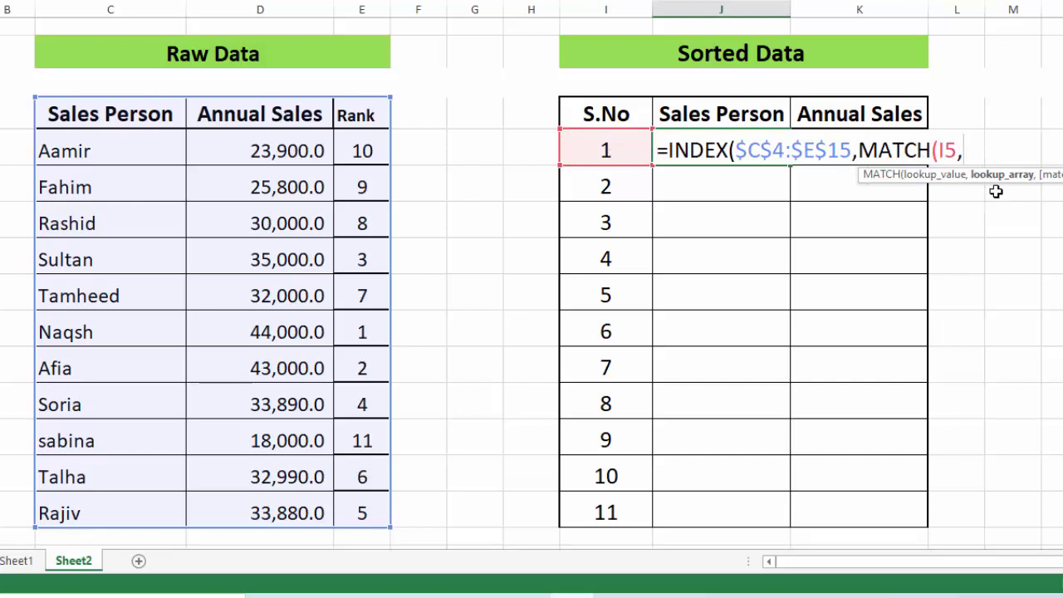
left_click_drag(88, 112, 361, 504)
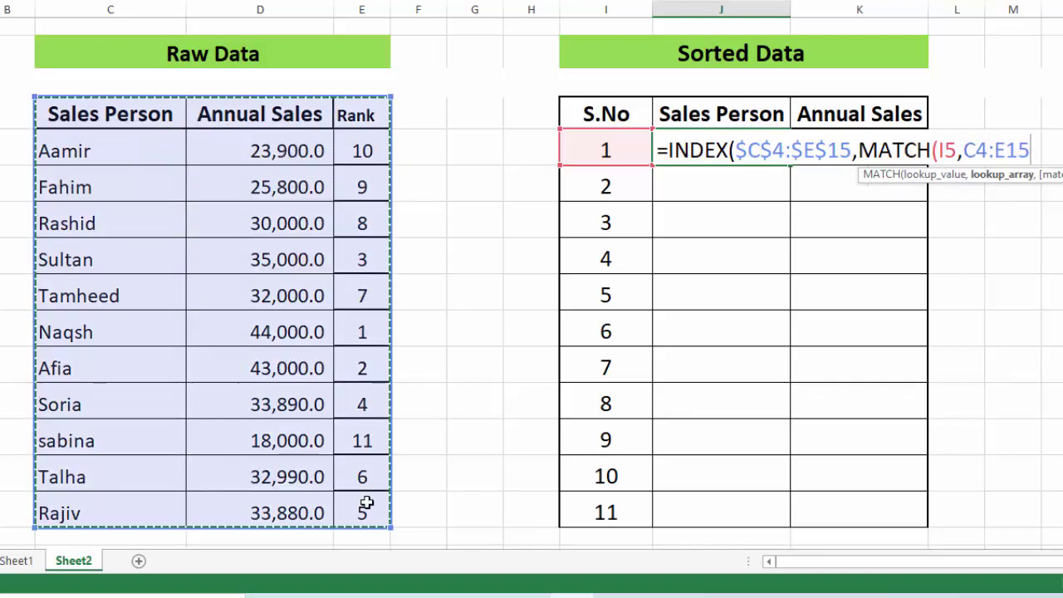
key("F4")
type(",")
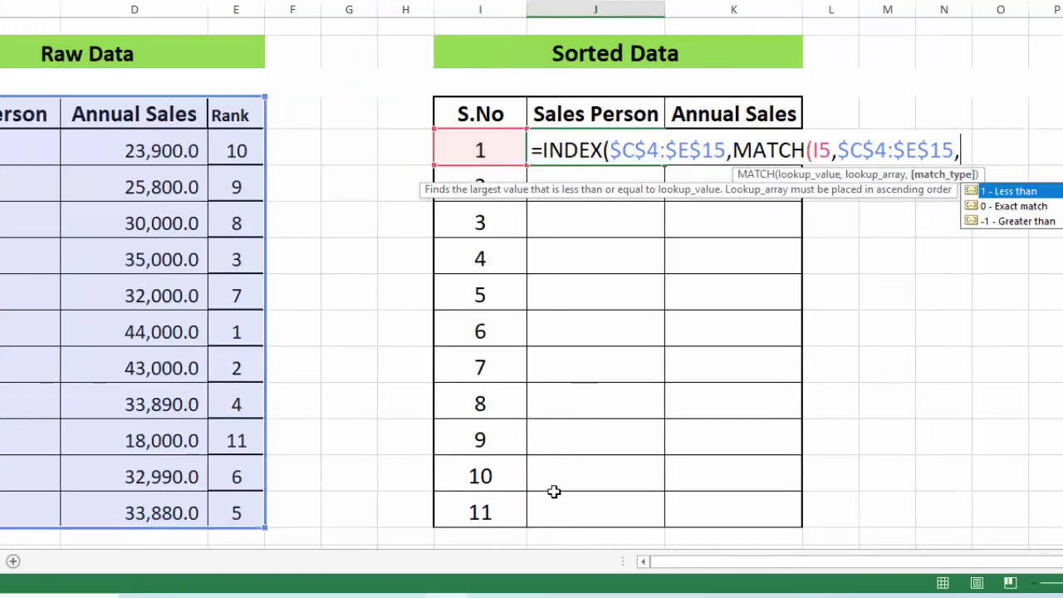
double_click(1009, 206)
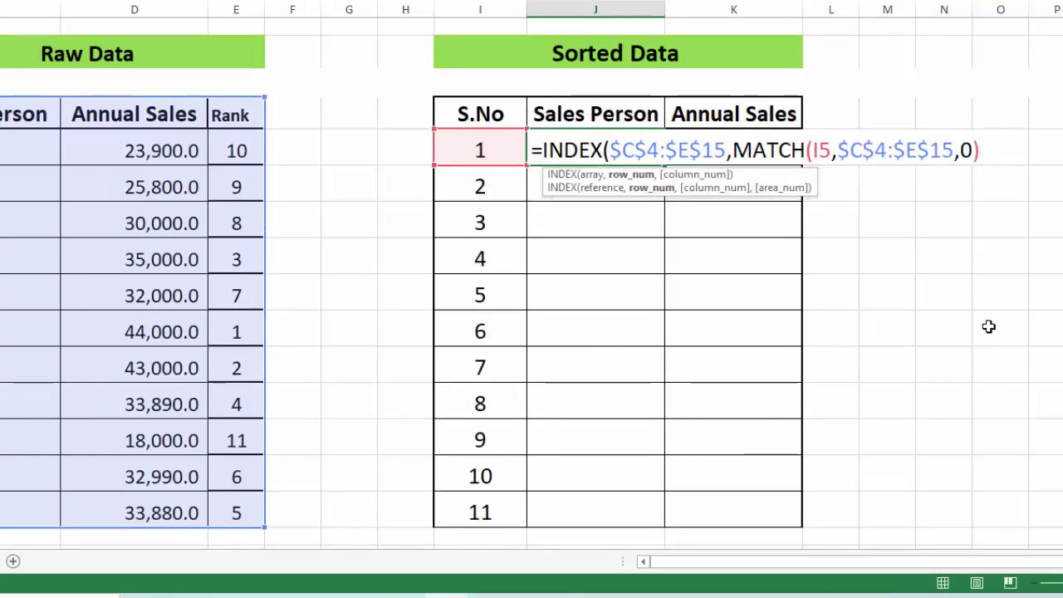
Set the INDEX column number to 1 and enter the formula down the sorted Sales Person column
type(",")
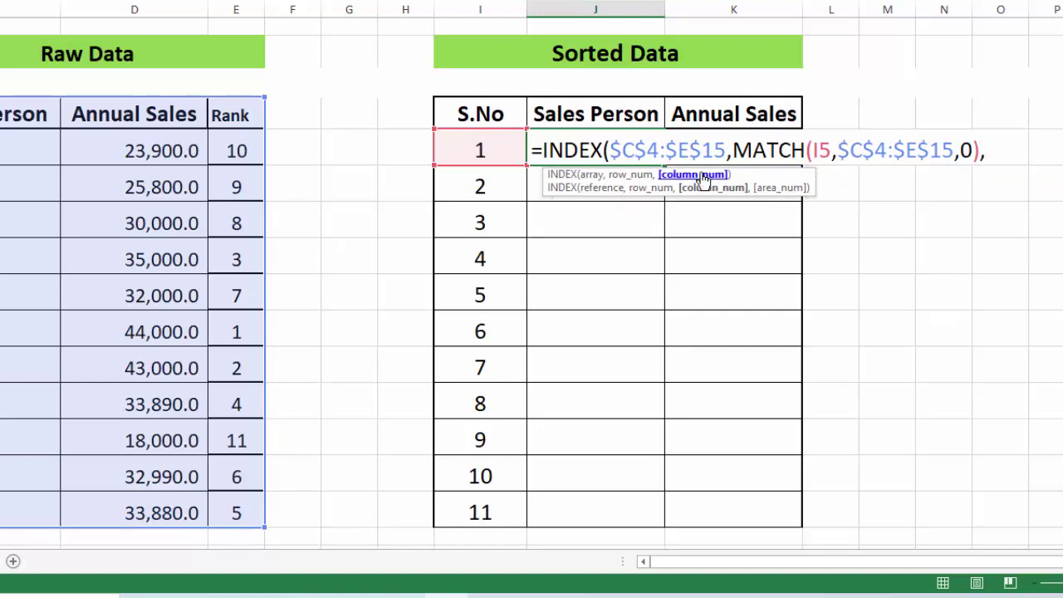
type("1")
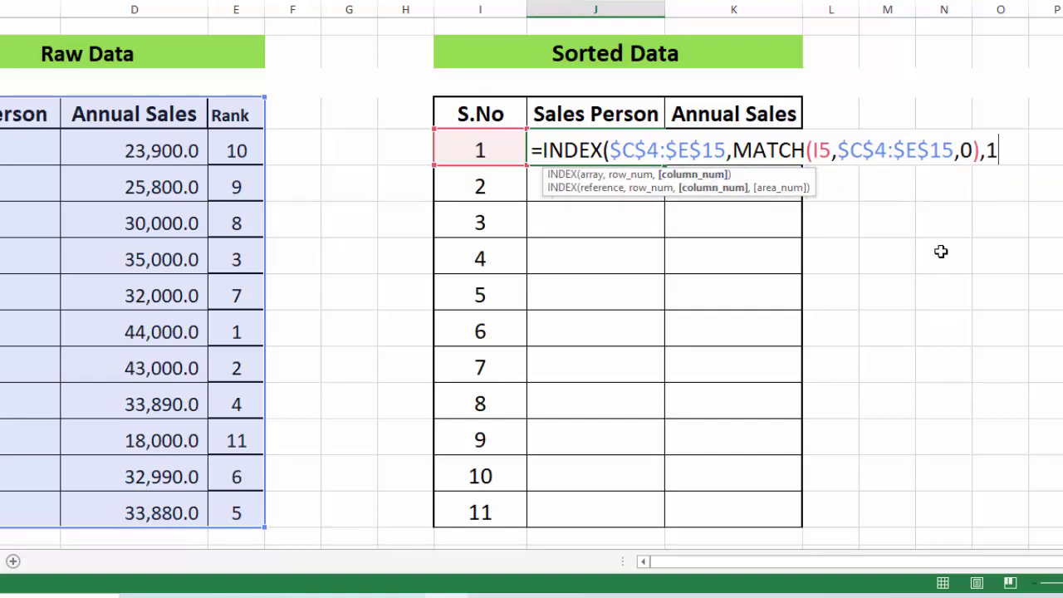
type(")")
key("ctrl+Return")
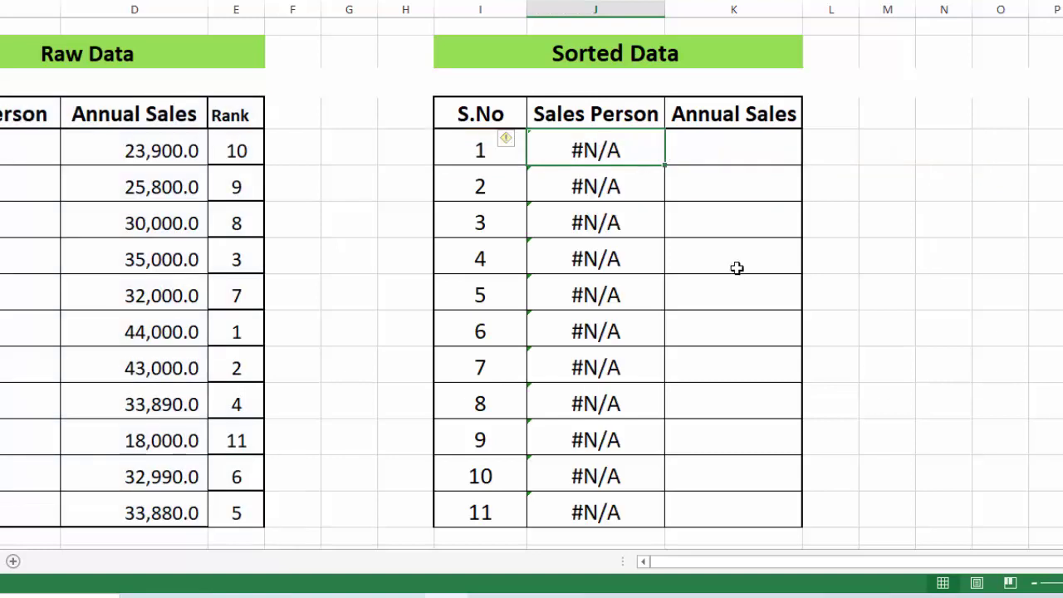
Replace the MATCH lookup array in J5 with the Rank range $E$4:$E$15 and fill the formula down the Sales Person column
double_click(555, 148)
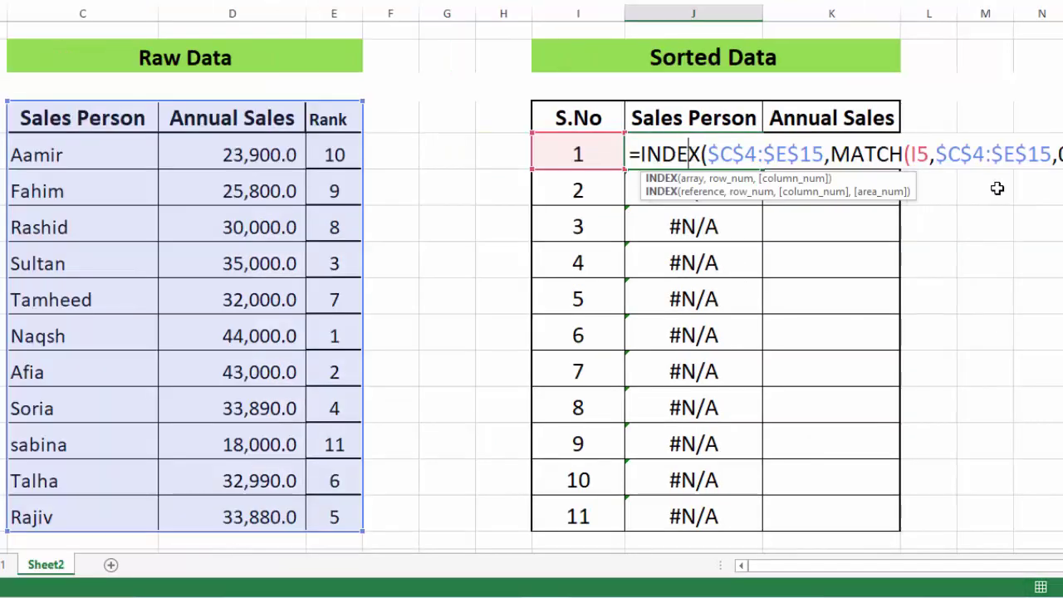
left_click_drag(1051, 153, 935, 154)
key("Delete")
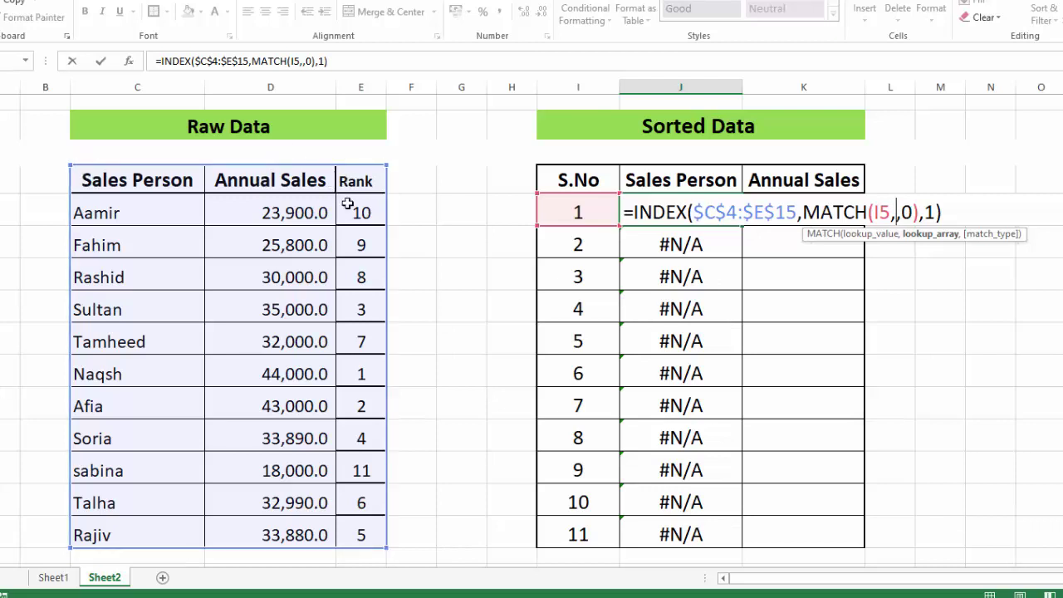
left_click(348, 204)
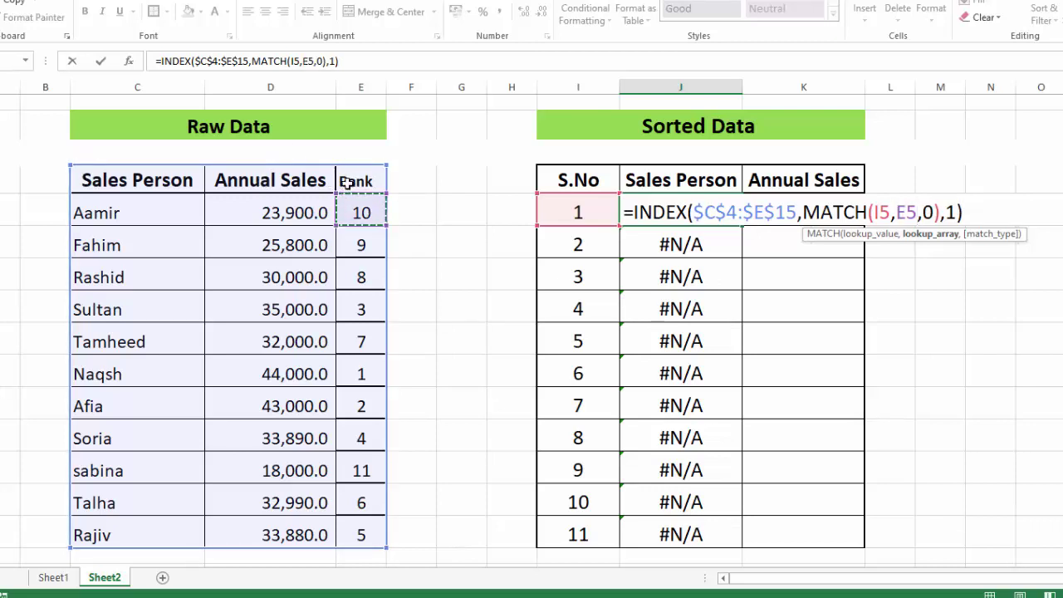
left_click_drag(347, 181, 372, 530)
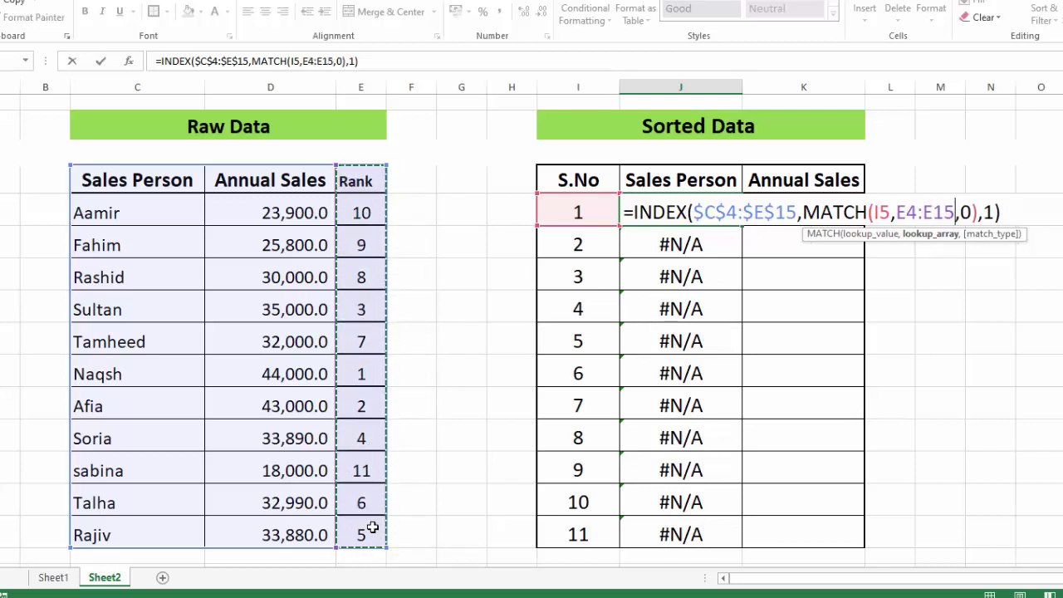
key("F4")
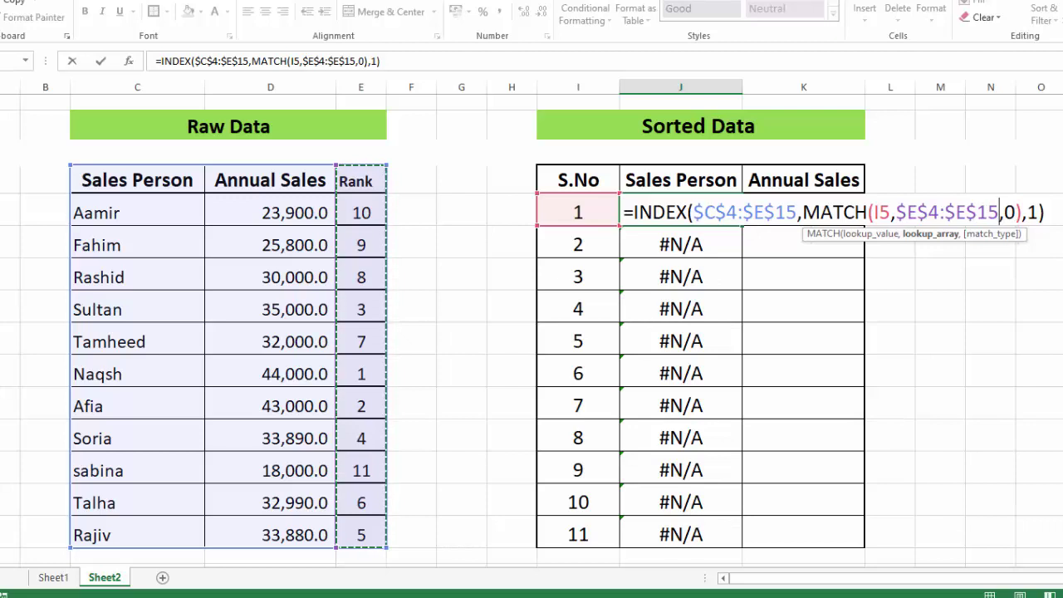
left_click(1054, 208)
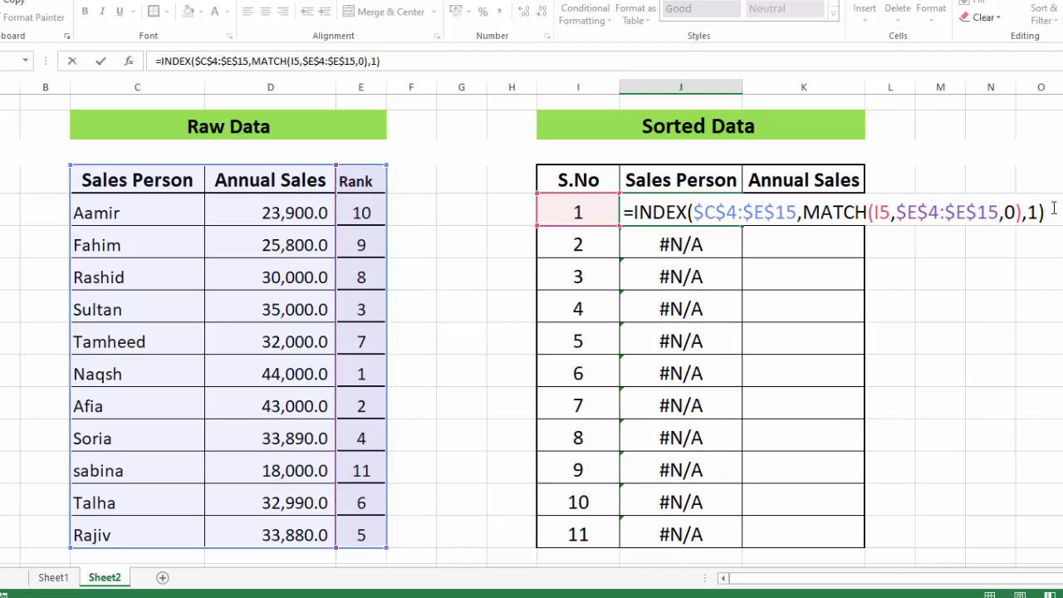
key("Return")
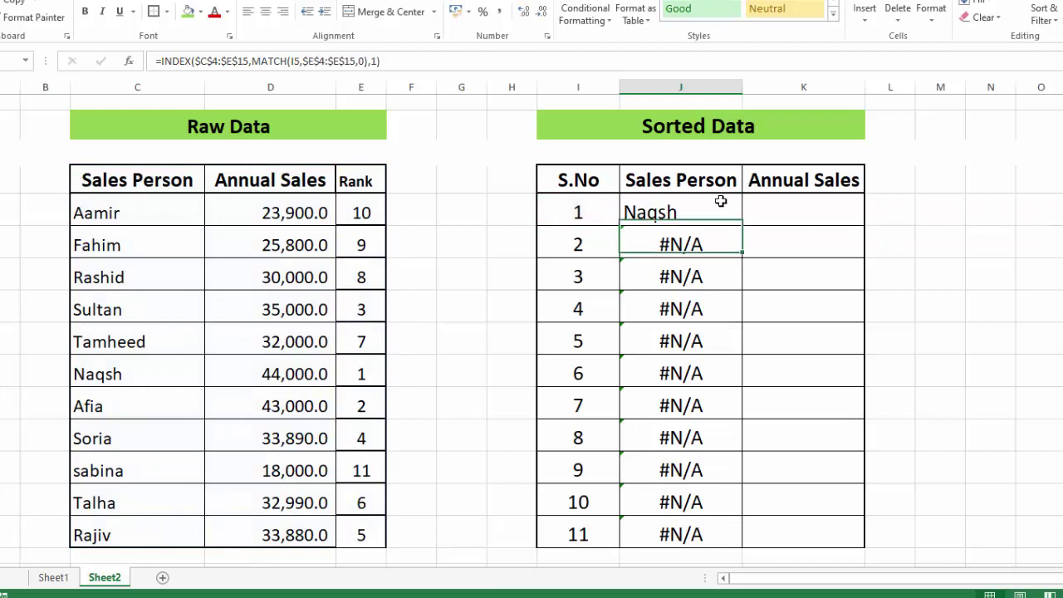
left_click(724, 217)
double_click(743, 224)
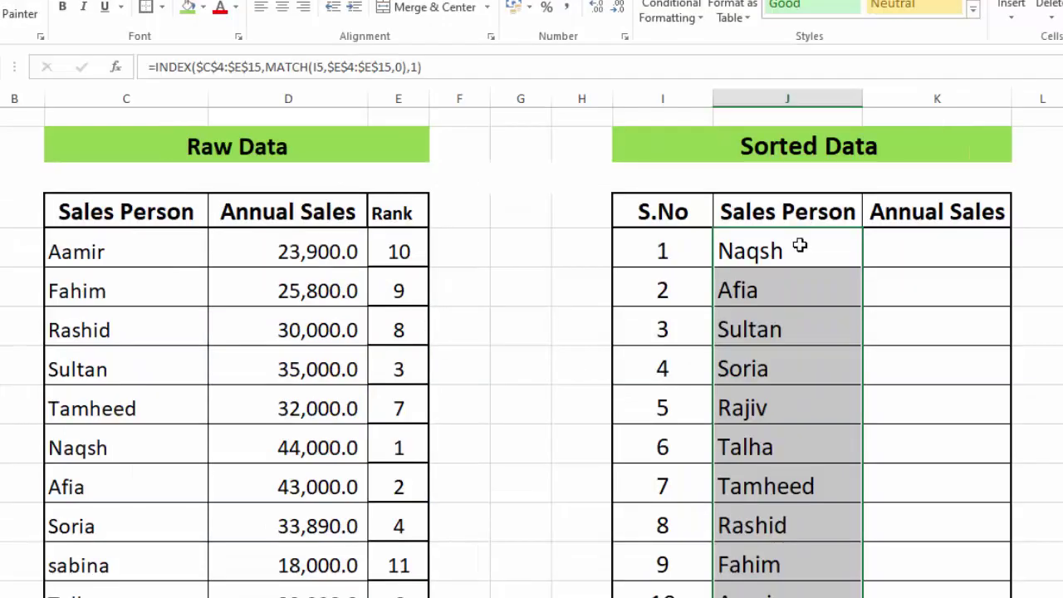
Copy the formula text from J5 into K5, the first Annual Sales cell of the sorted table
left_click(691, 209)
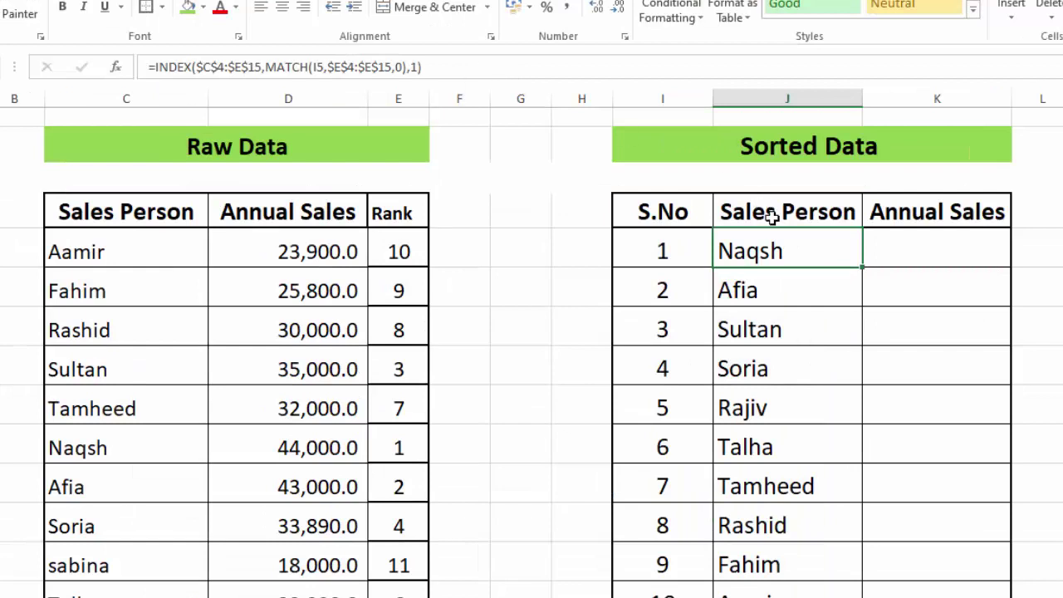
left_click(425, 67)
key("shift+Home")
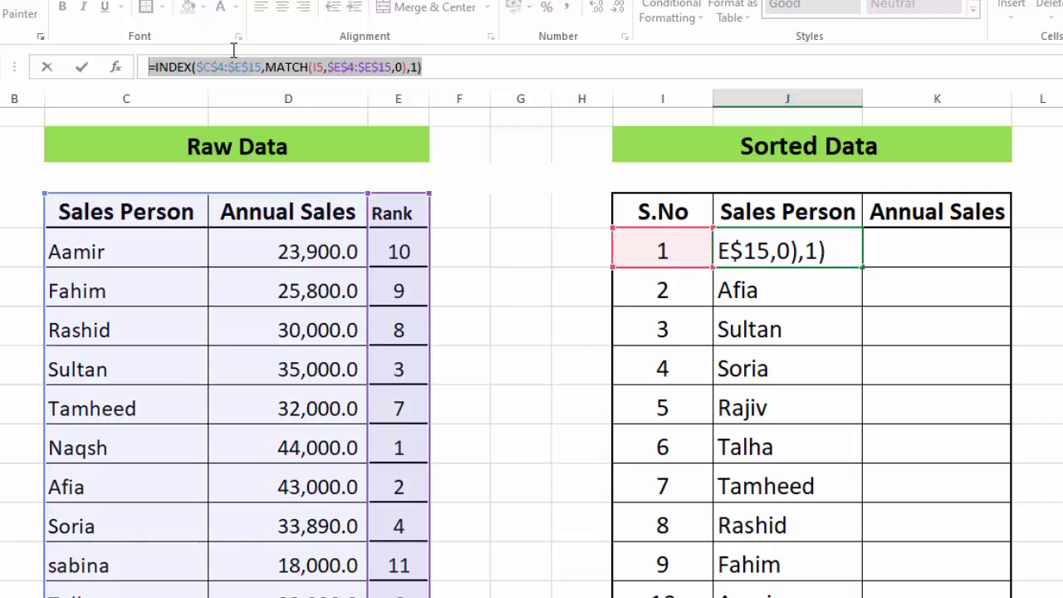
key("Tab")
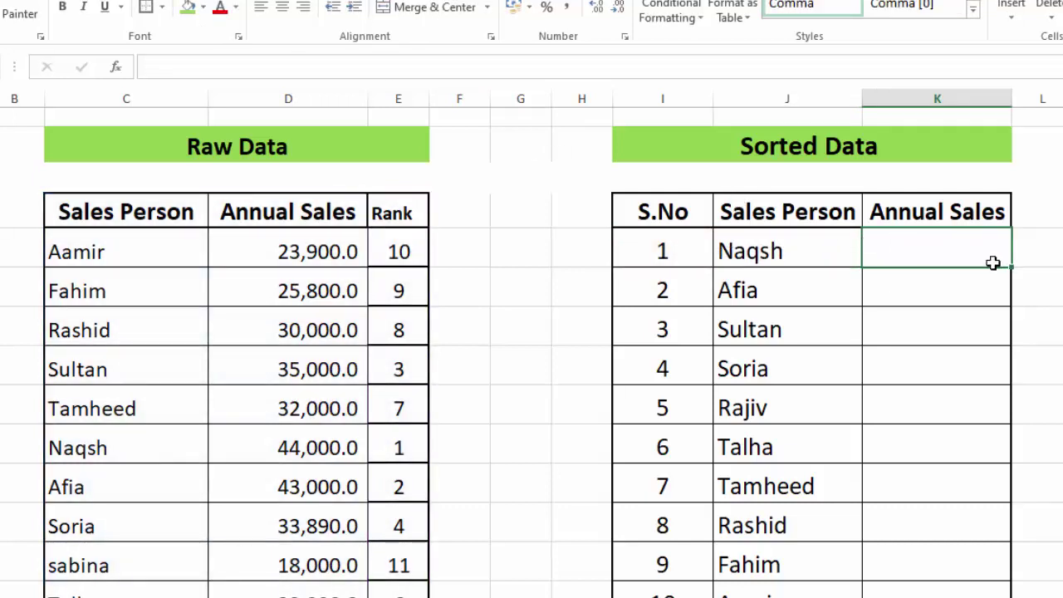
key("ctrl+v")
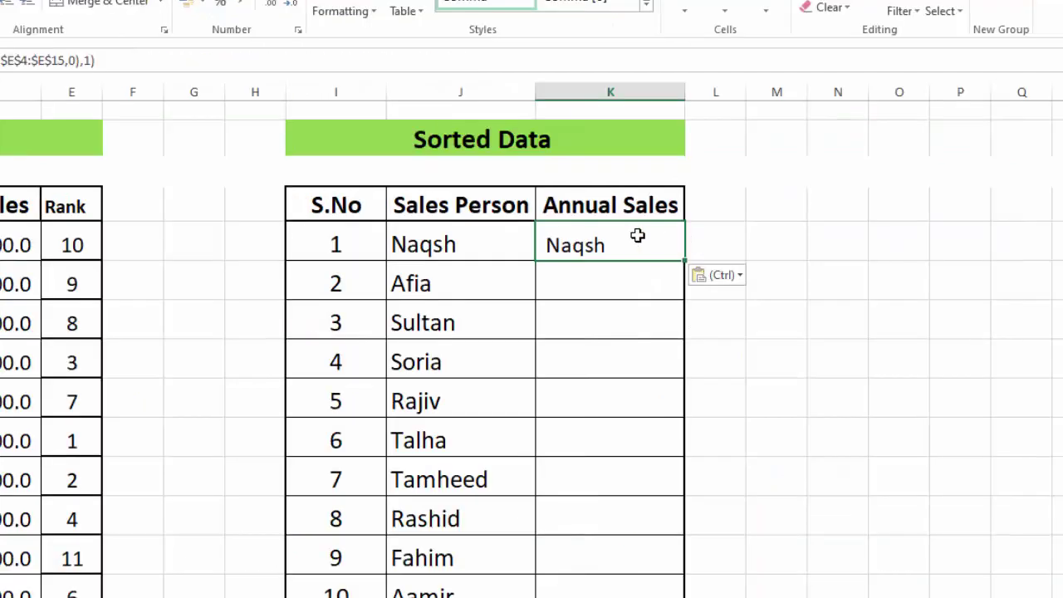
Change the INDEX column number in K5 to 2, fill the formula down the sorted Annual Sales column, and review it in K5
double_click(971, 247)
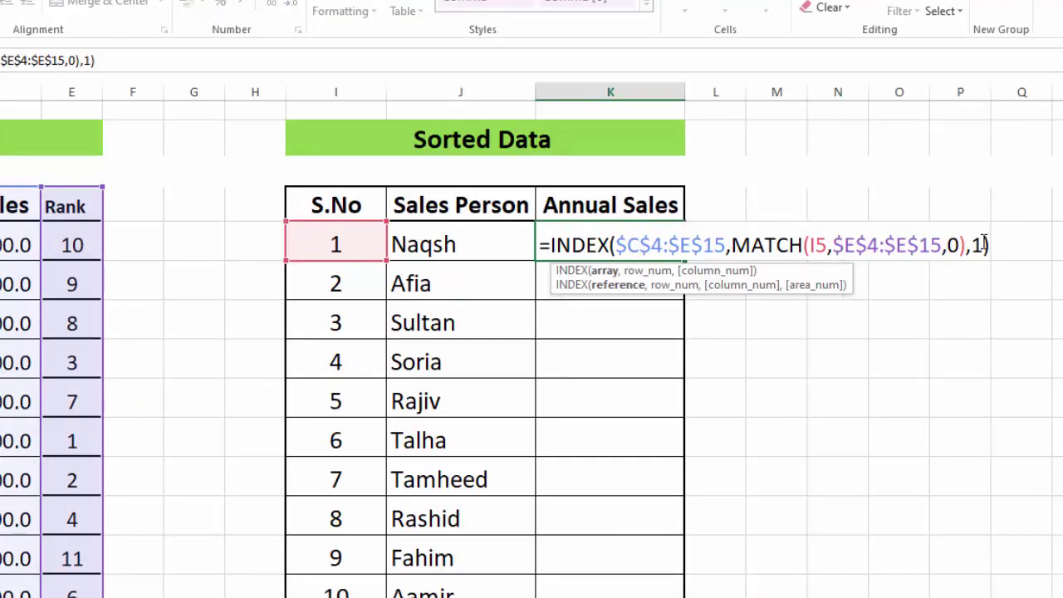
left_click(983, 243)
key("BackSpace")
type("2")
key("ctrl+Return")
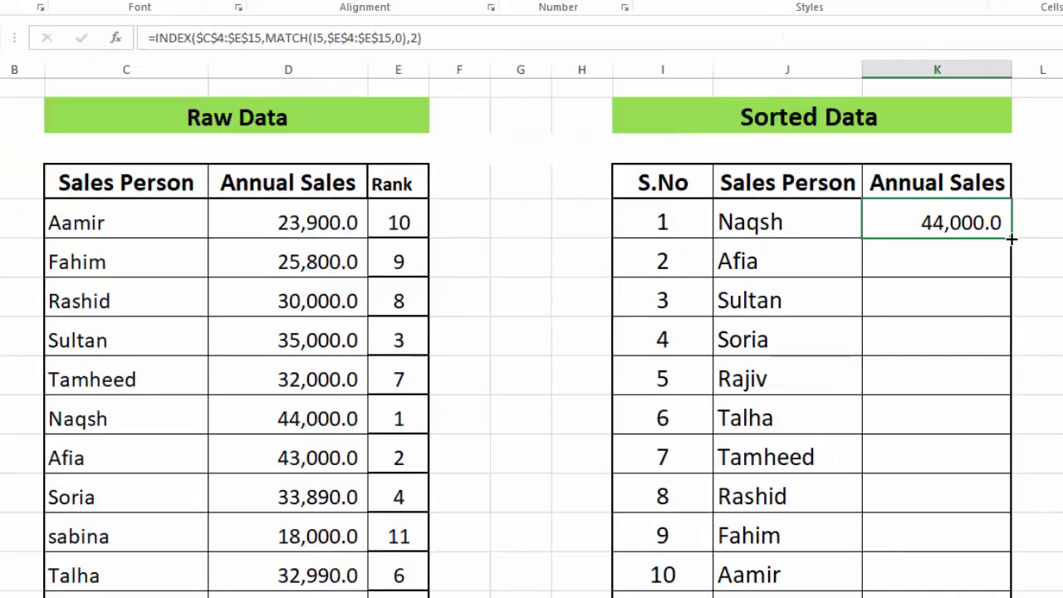
double_click(685, 262)
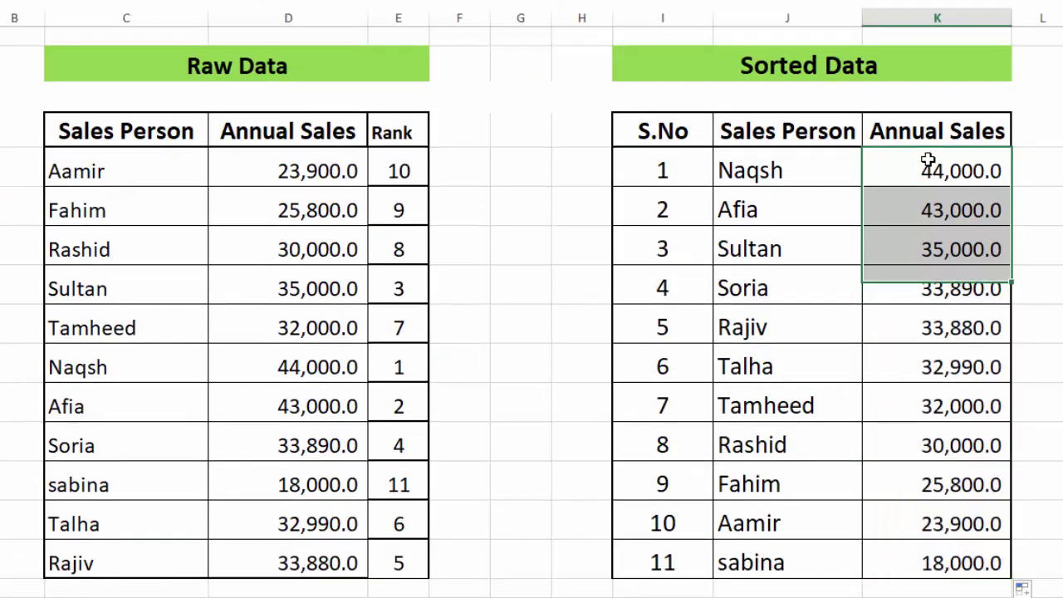
double_click(925, 221)
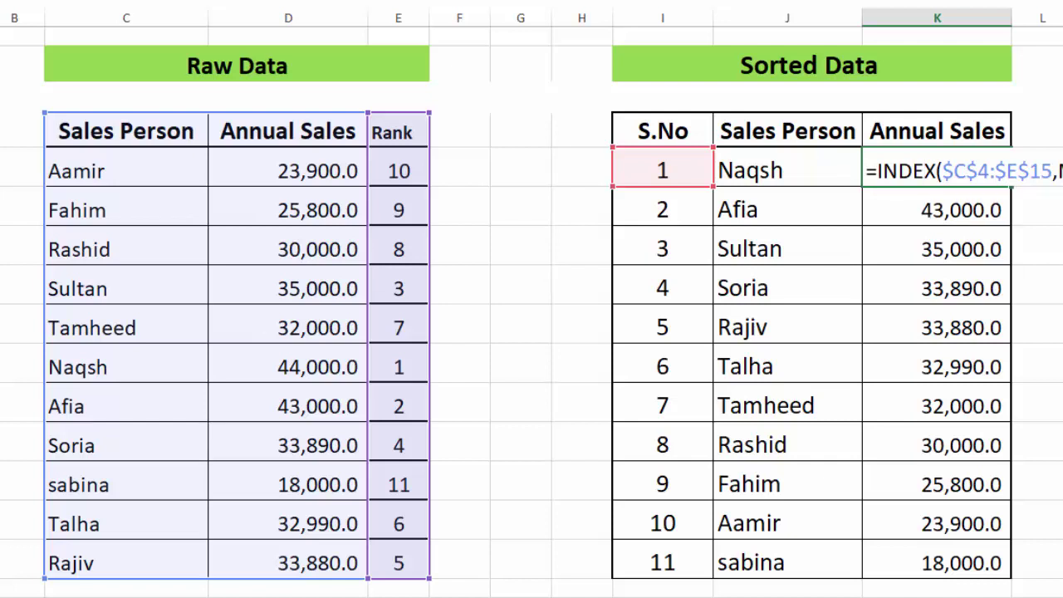
key("Return")
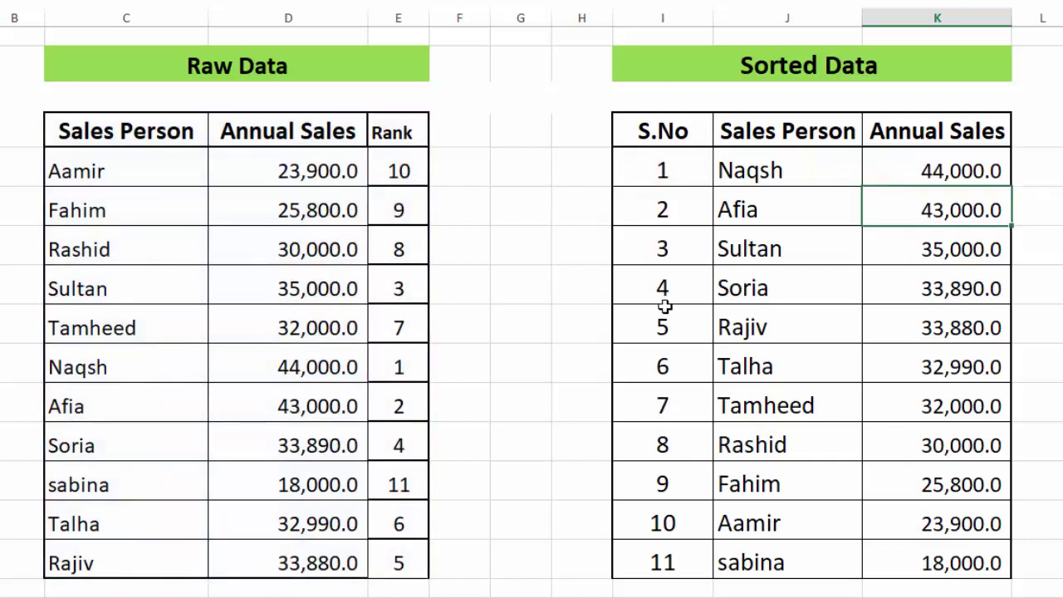
Set the raw Annual Sales value in D14 to 18000, duplicating the amount in the row above
left_click(309, 515)
type("18000")
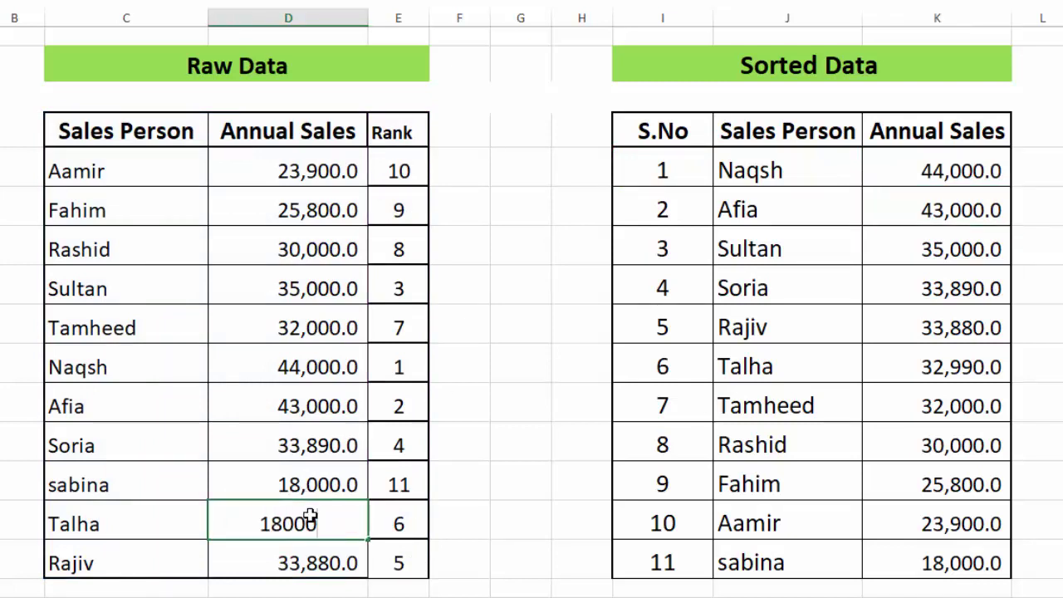
key("Tab")
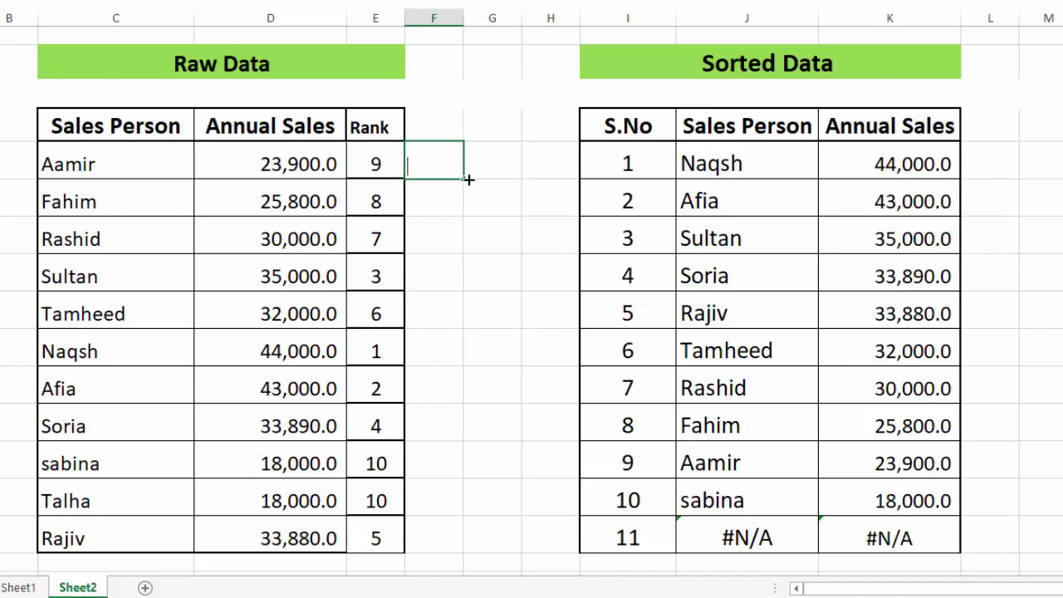
Append +COUNTIF(D5:D5,D5) to the RANK formula in E5, the first Rank cell
key("Left")
key("F2")
type("+COUNTIF(")
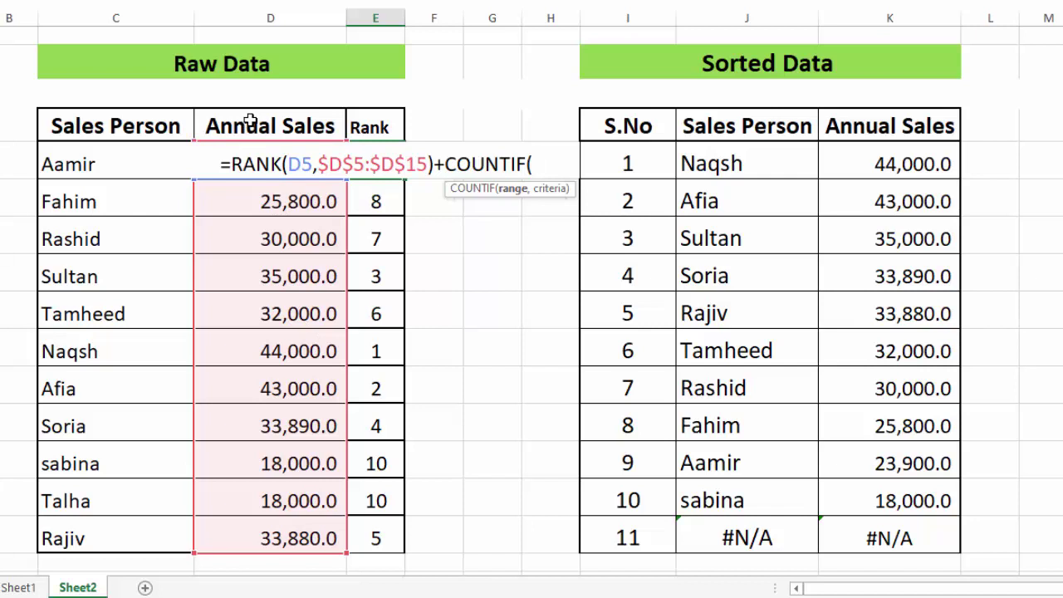
left_click(249, 120)
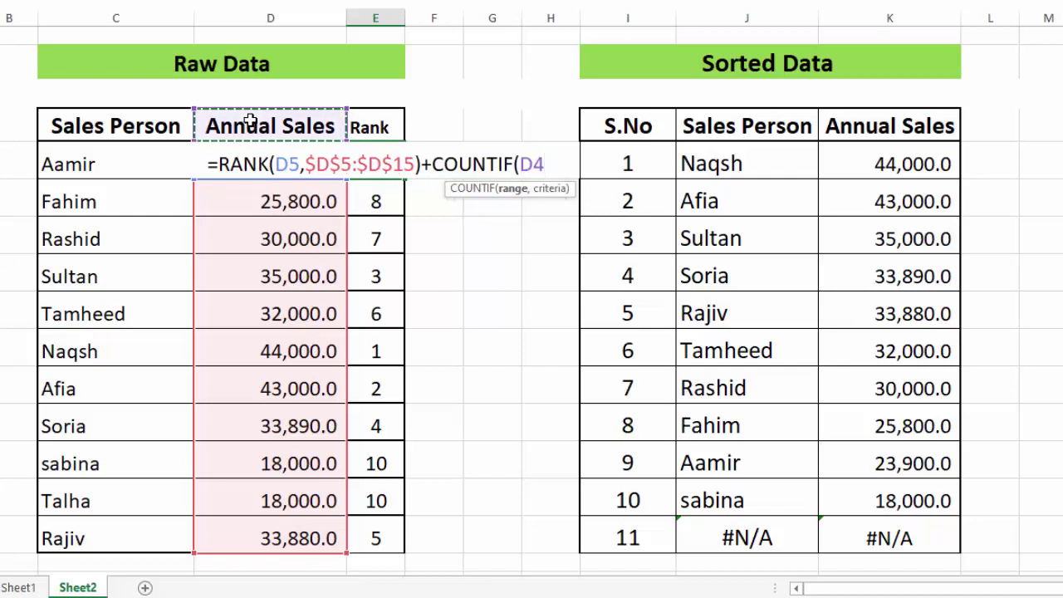
key("Down")
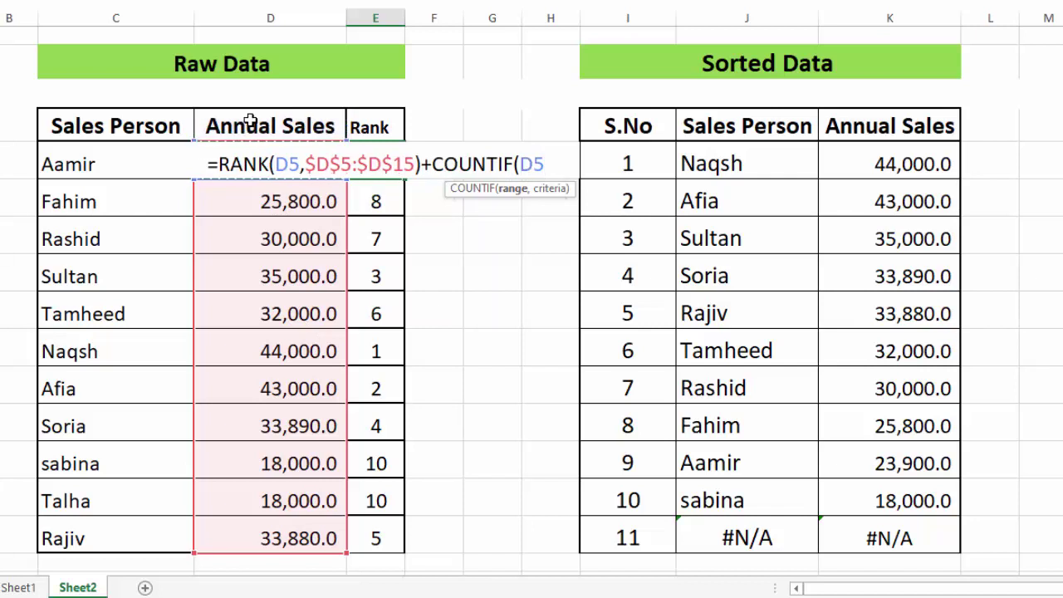
type(":")
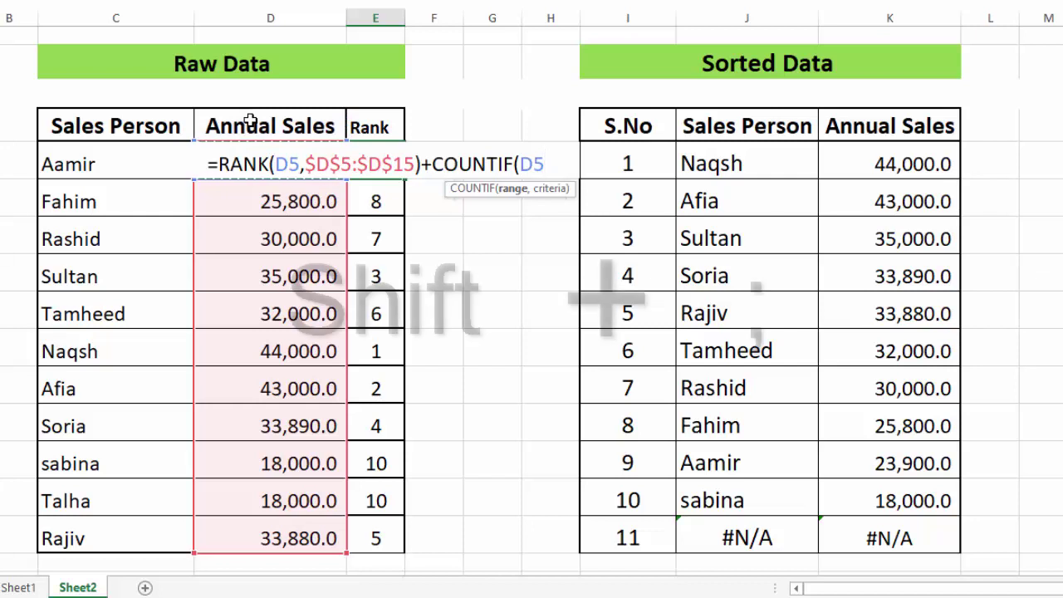
type(":")
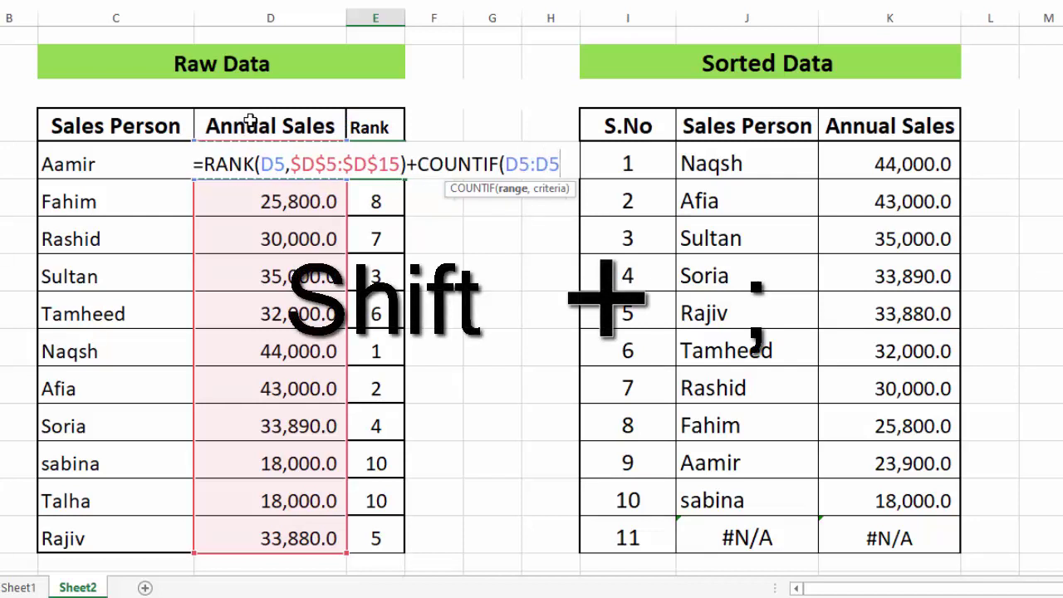
type(",")
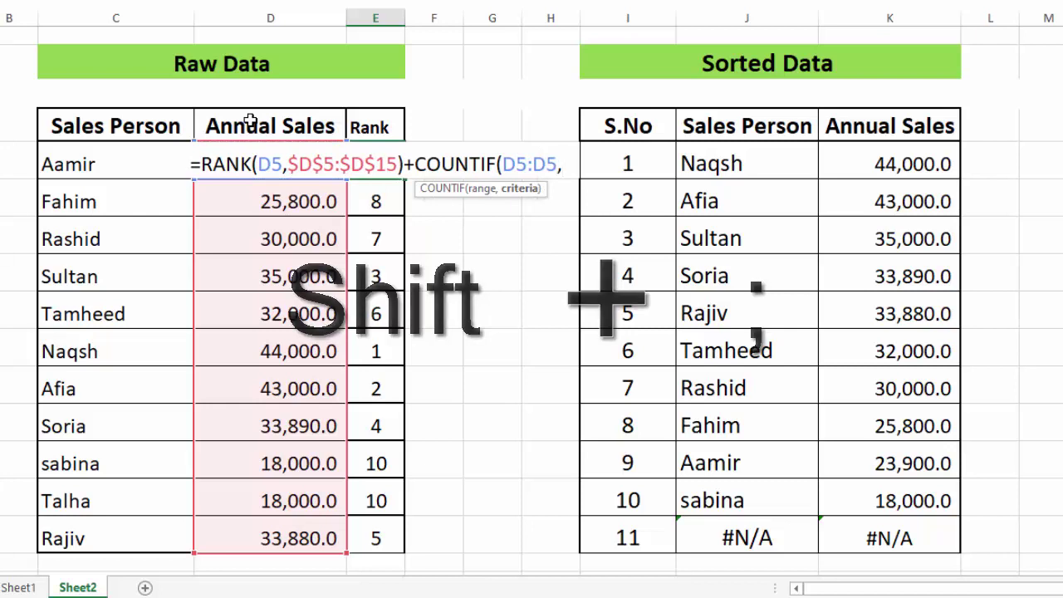
left_click(249, 120)
key("Down")
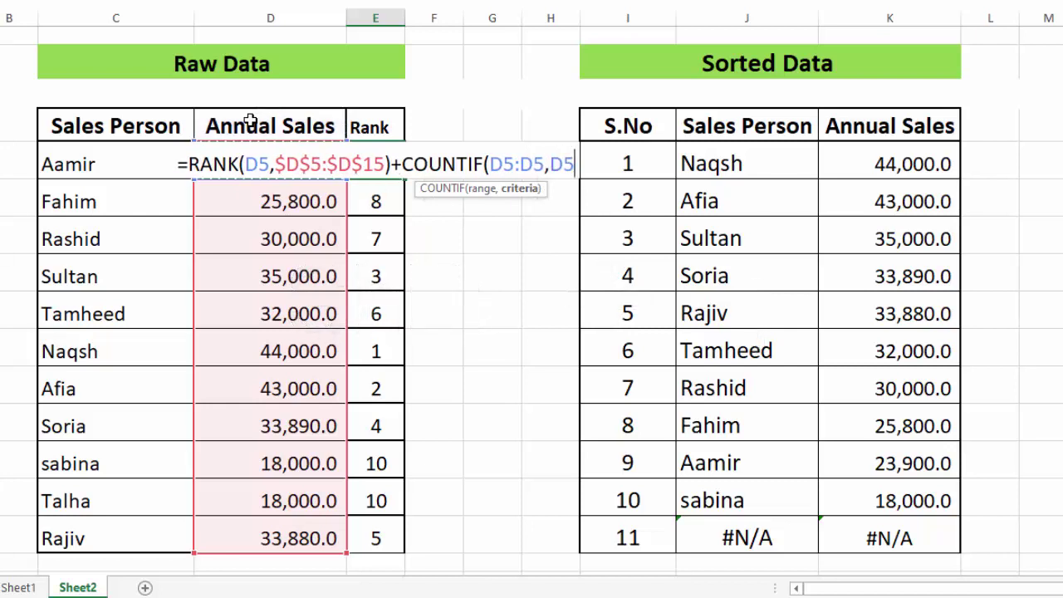
type(")")
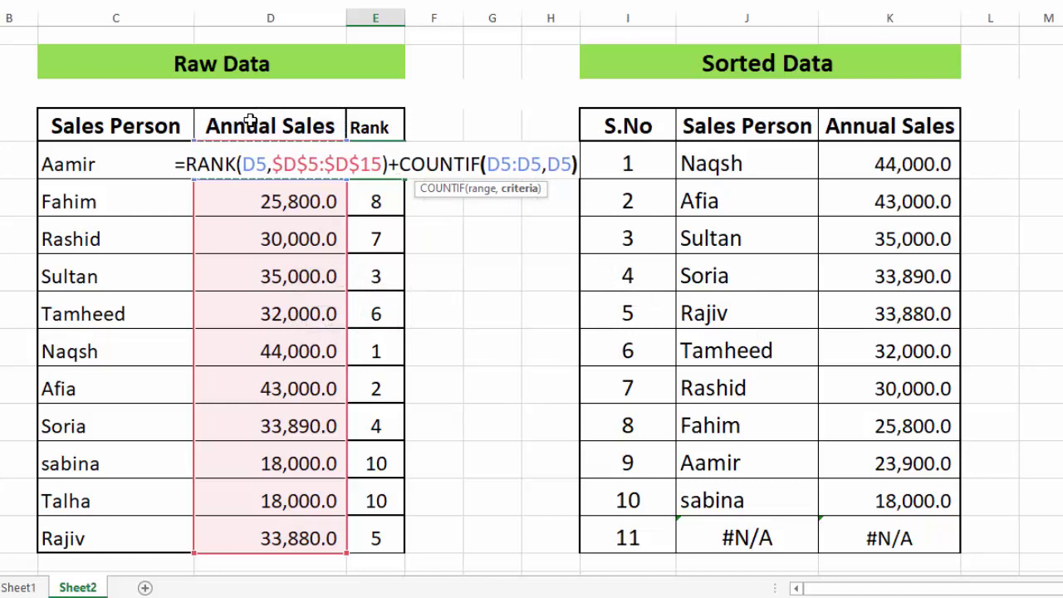
Make the start of the COUNTIF range in E5 absolute as $D$5:D5 and fill the formula down the Rank column
left_click(508, 164)
left_click_drag(509, 164, 490, 163)
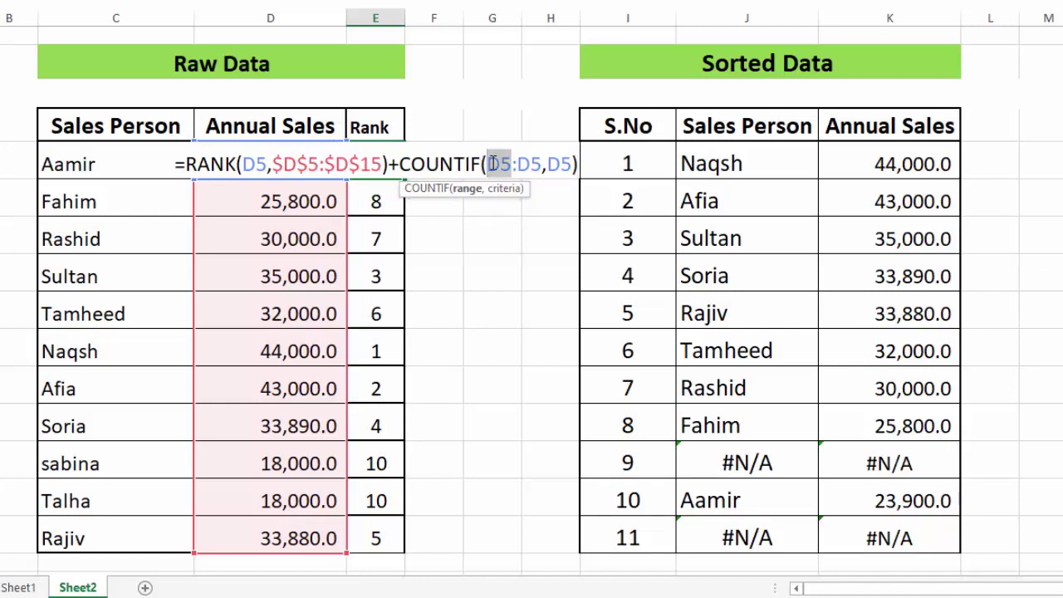
key("F4")
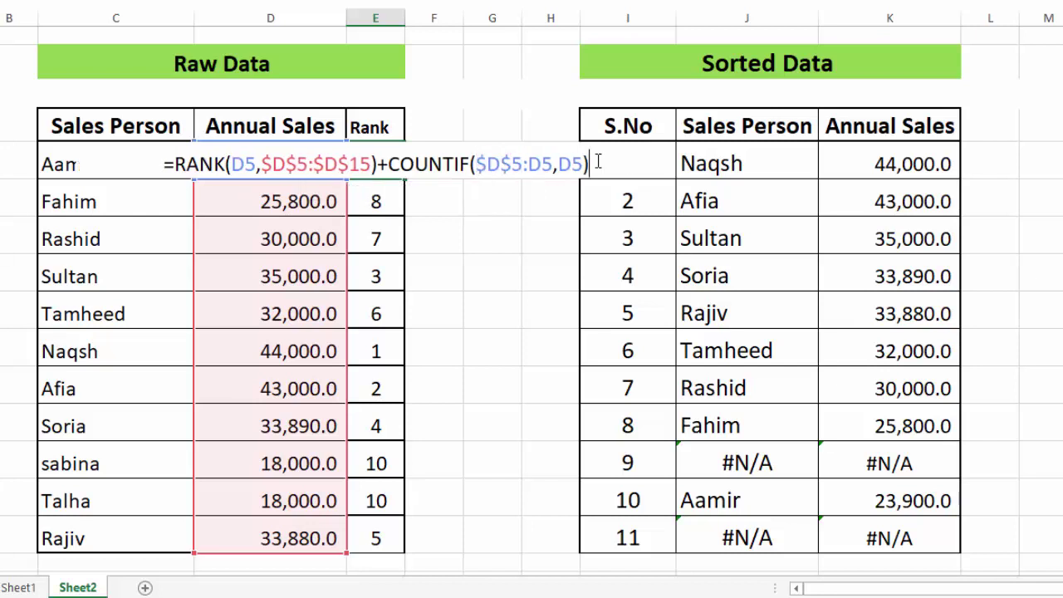
key("ctrl+Return")
double_click(404, 182)
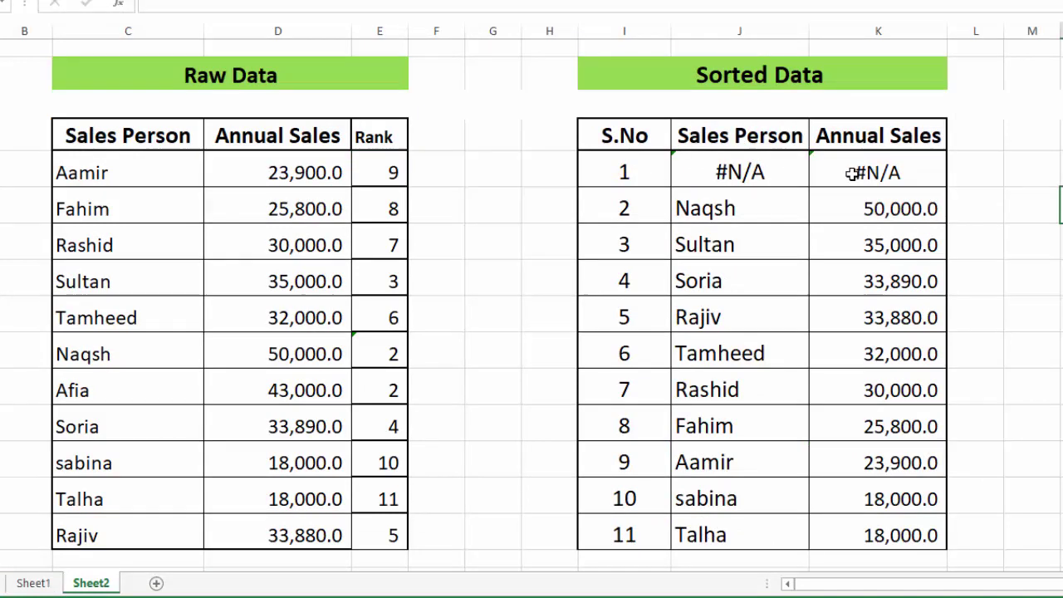
Re-enter the -1 at the end of the RANK and COUNTIF formula in E5 and fill it down the Rank column
left_click(395, 169)
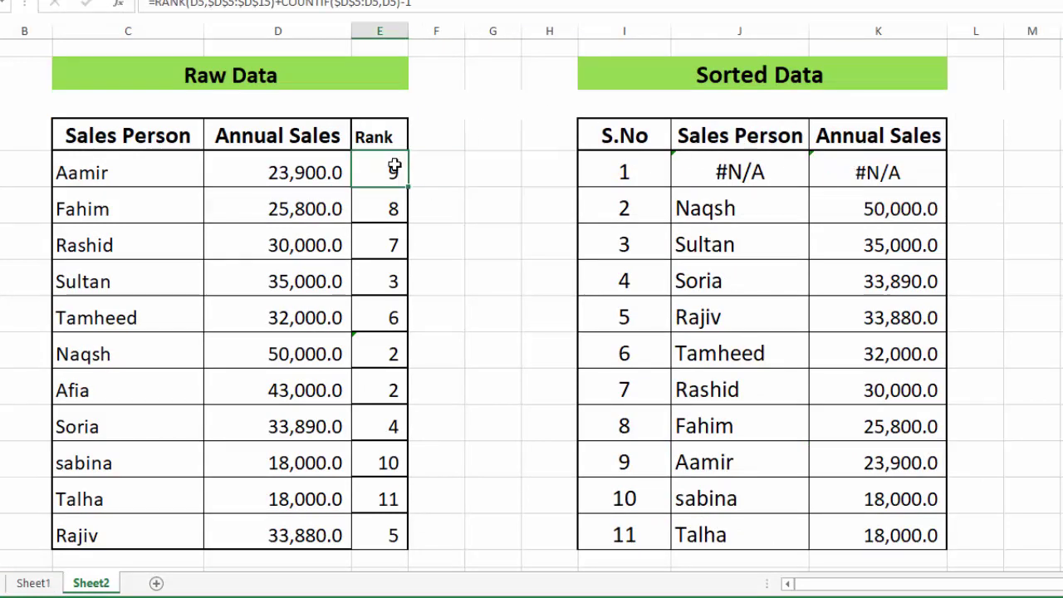
double_click(396, 169)
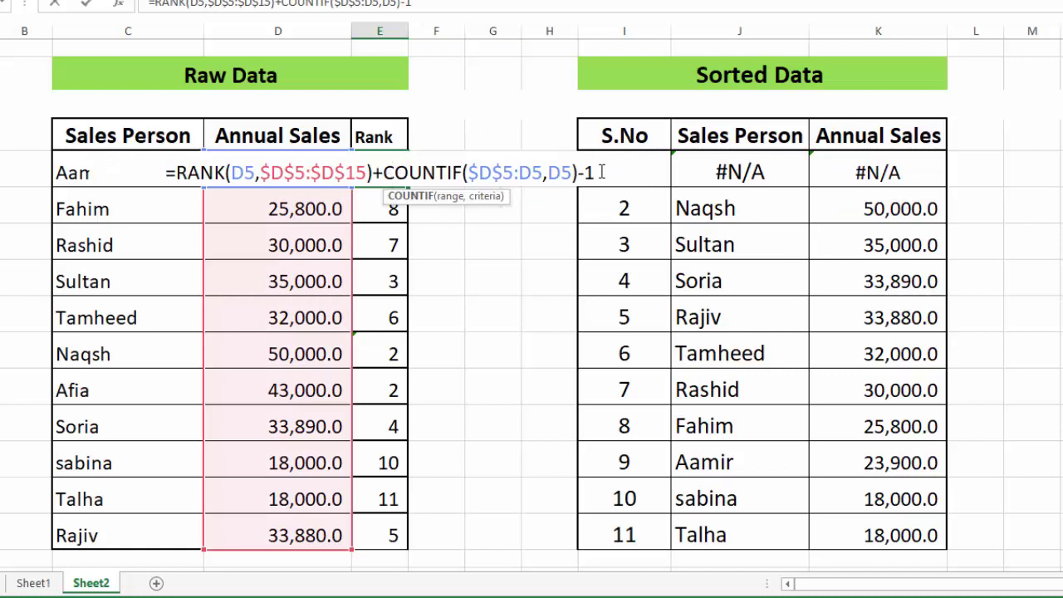
left_click(602, 172)
key("BackSpace")
key("BackSpace")
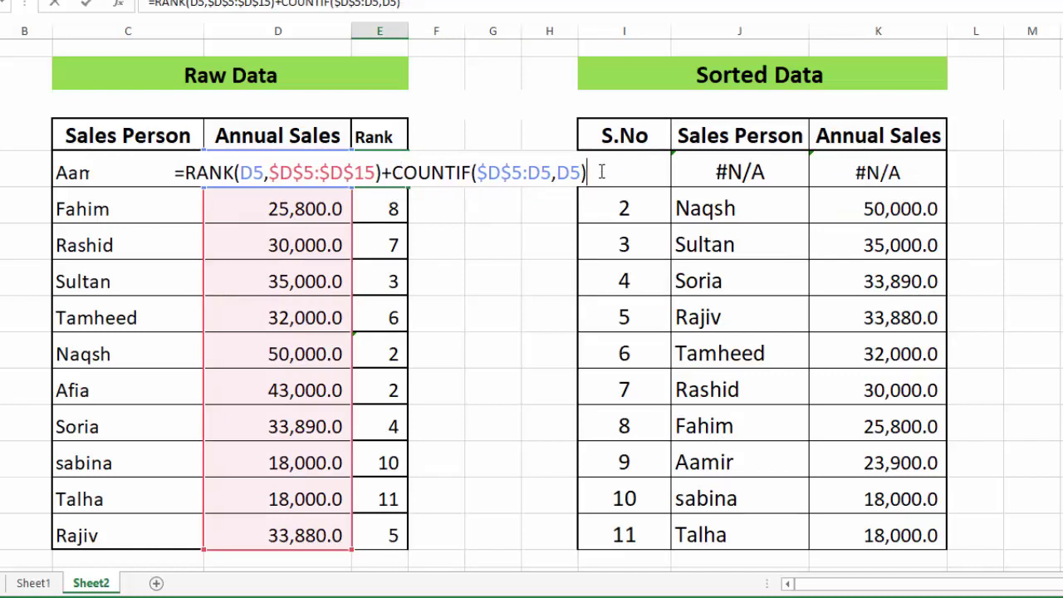
type("-")
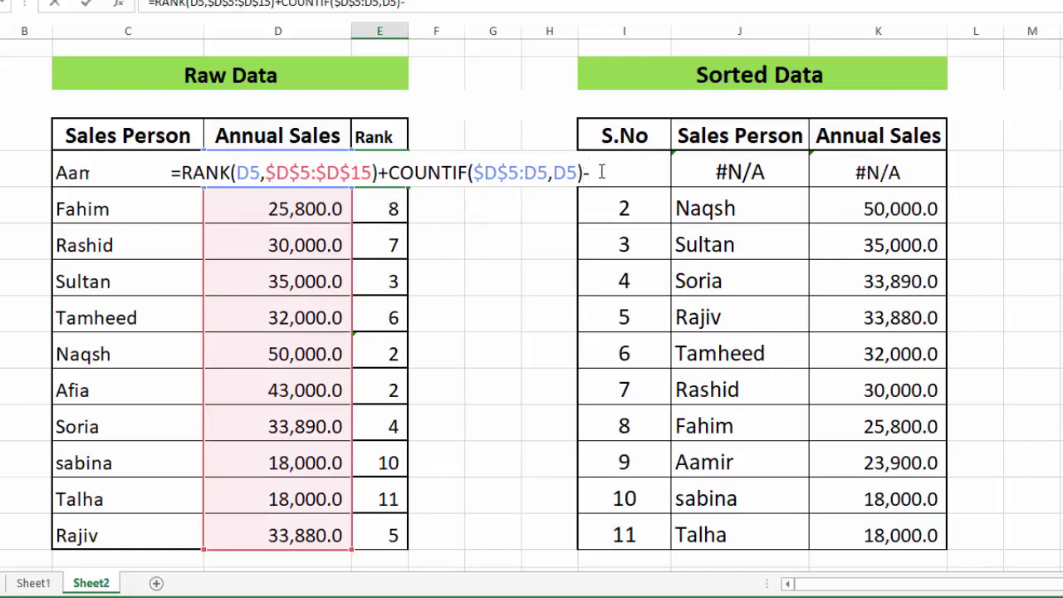
type("1")
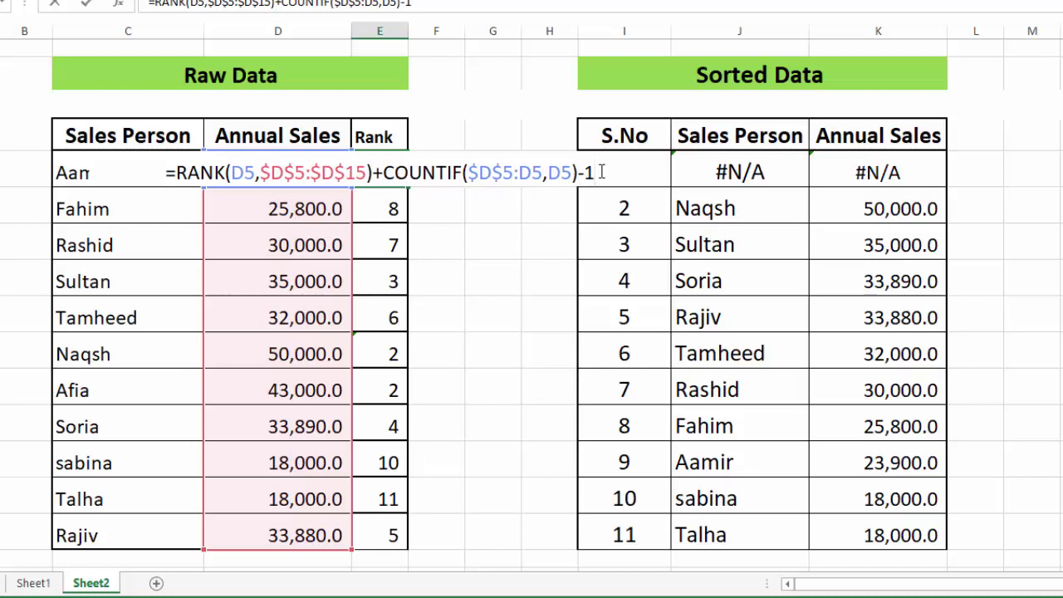
key("Return")
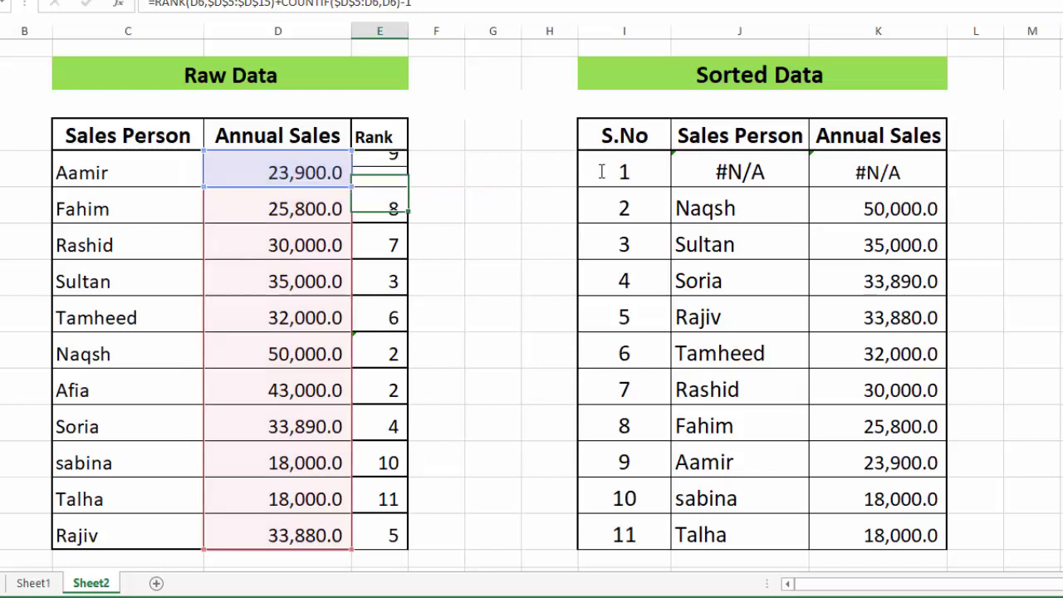
left_click(388, 169)
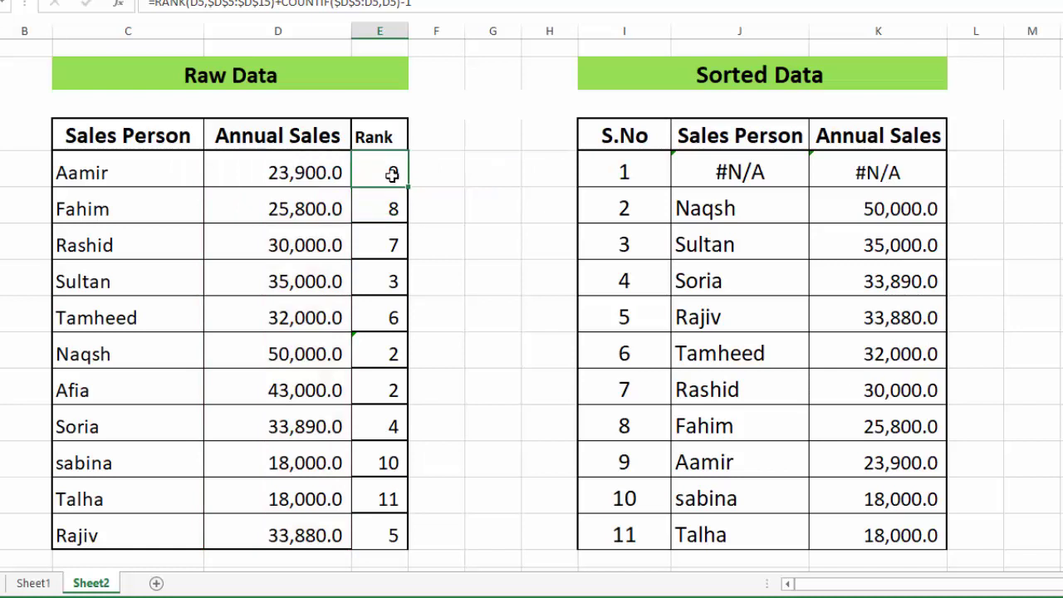
double_click(409, 188)
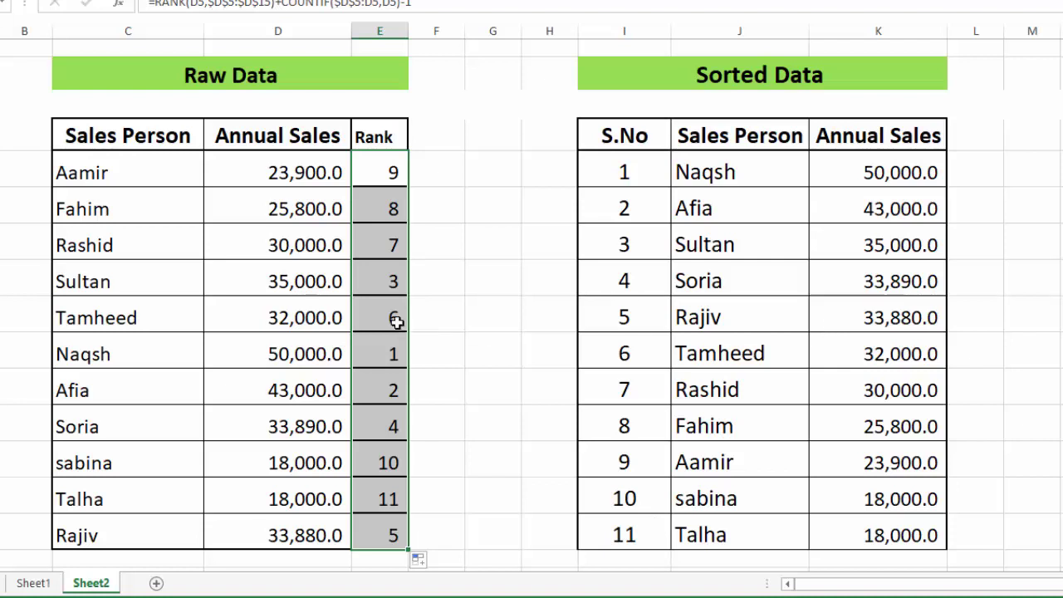
Set the raw Annual Sales value in D13 to 70000 to test the automatic sorting
left_click(297, 457)
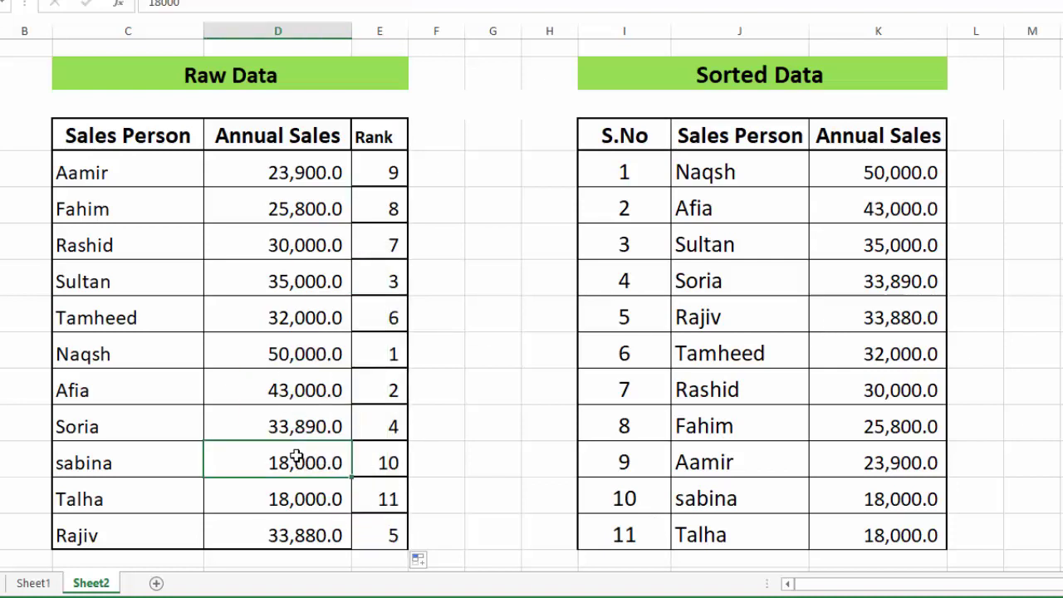
type("70000")
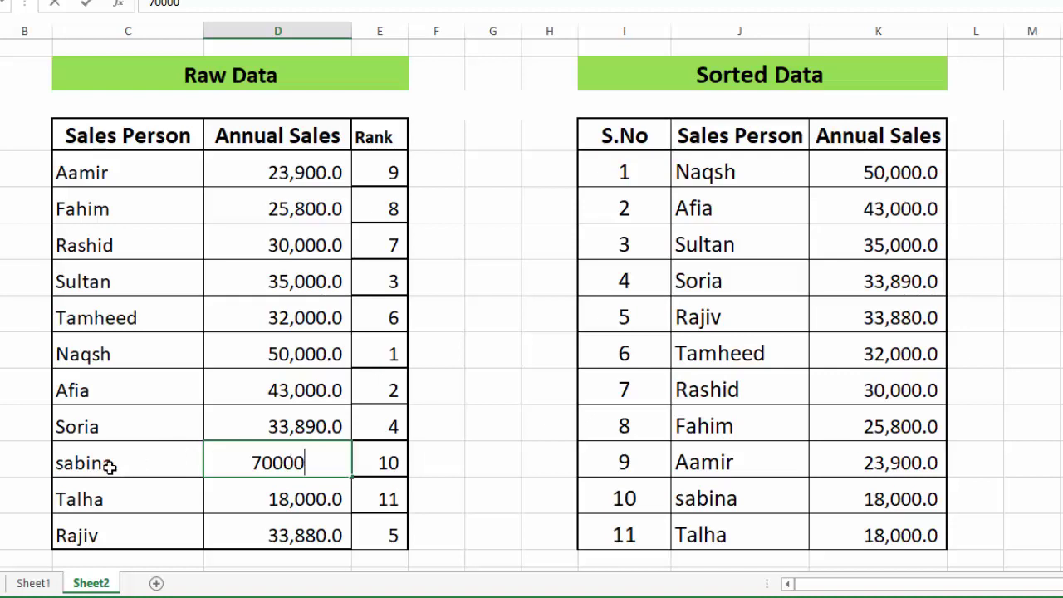
key("Tab")
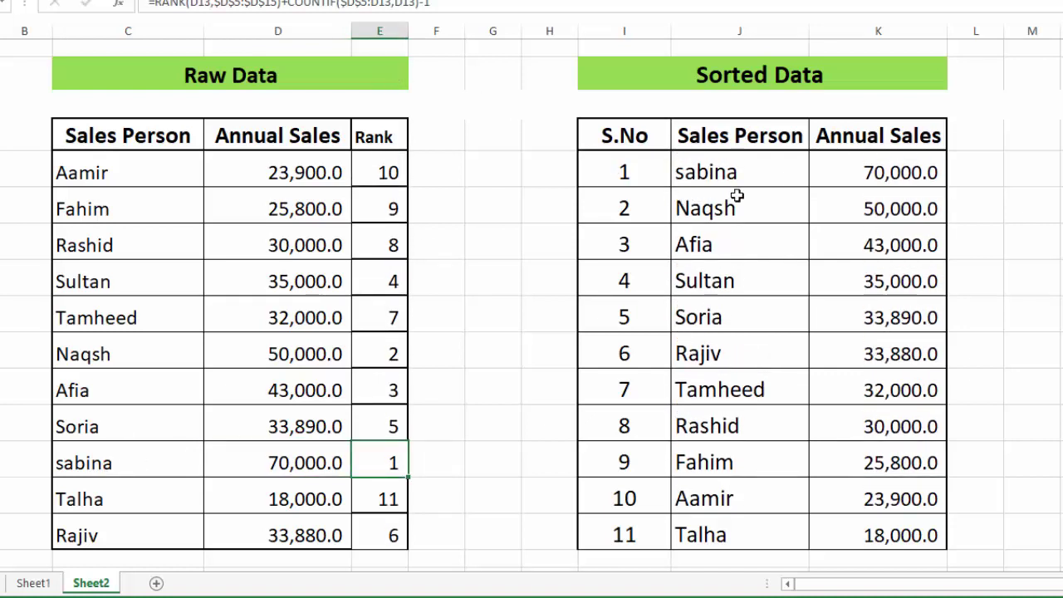